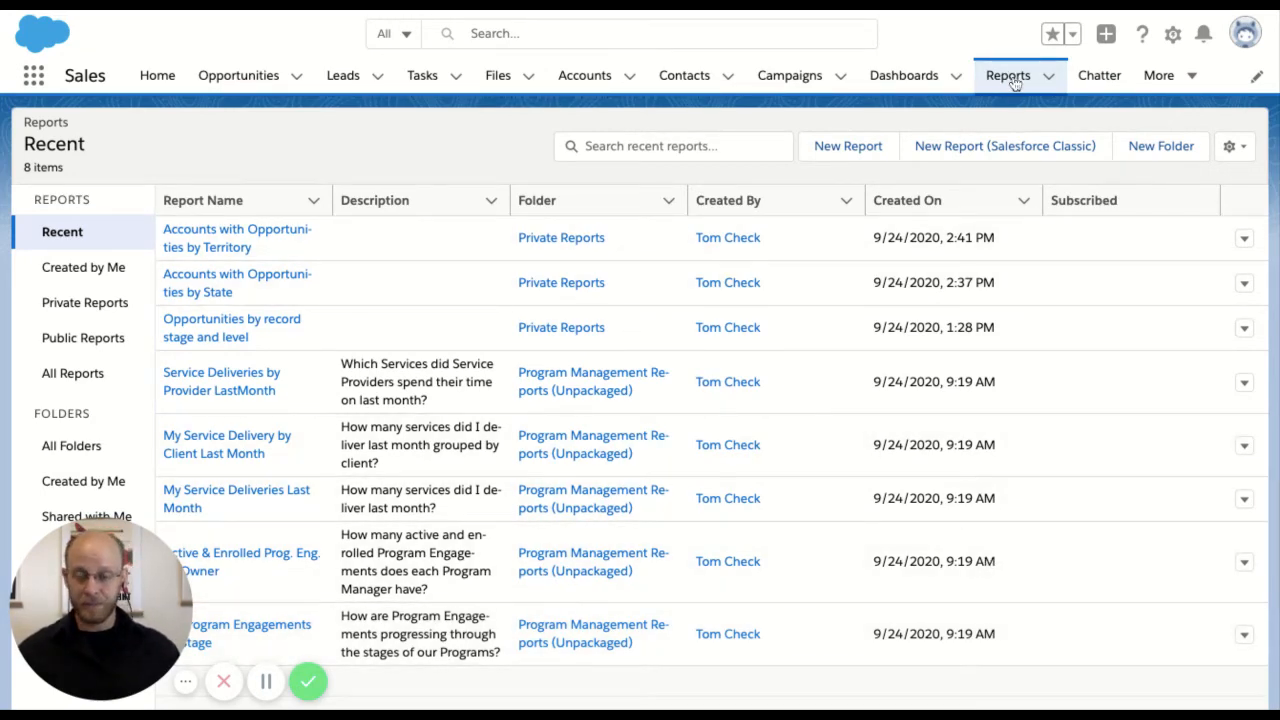
Start a new report based on the Opportunities report type, searching the report types for "opp"
{"action": "left_click", "coordinate": [1012, 80]}
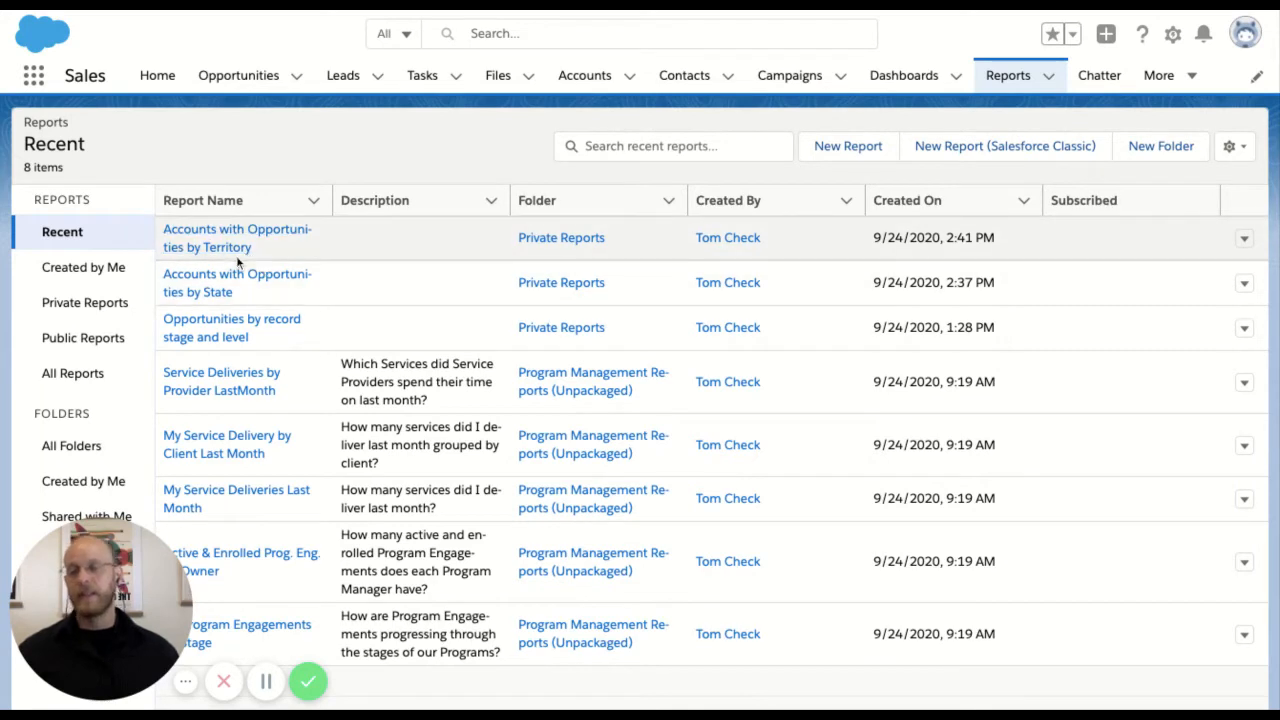
{"action": "left_click", "coordinate": [66, 450]}
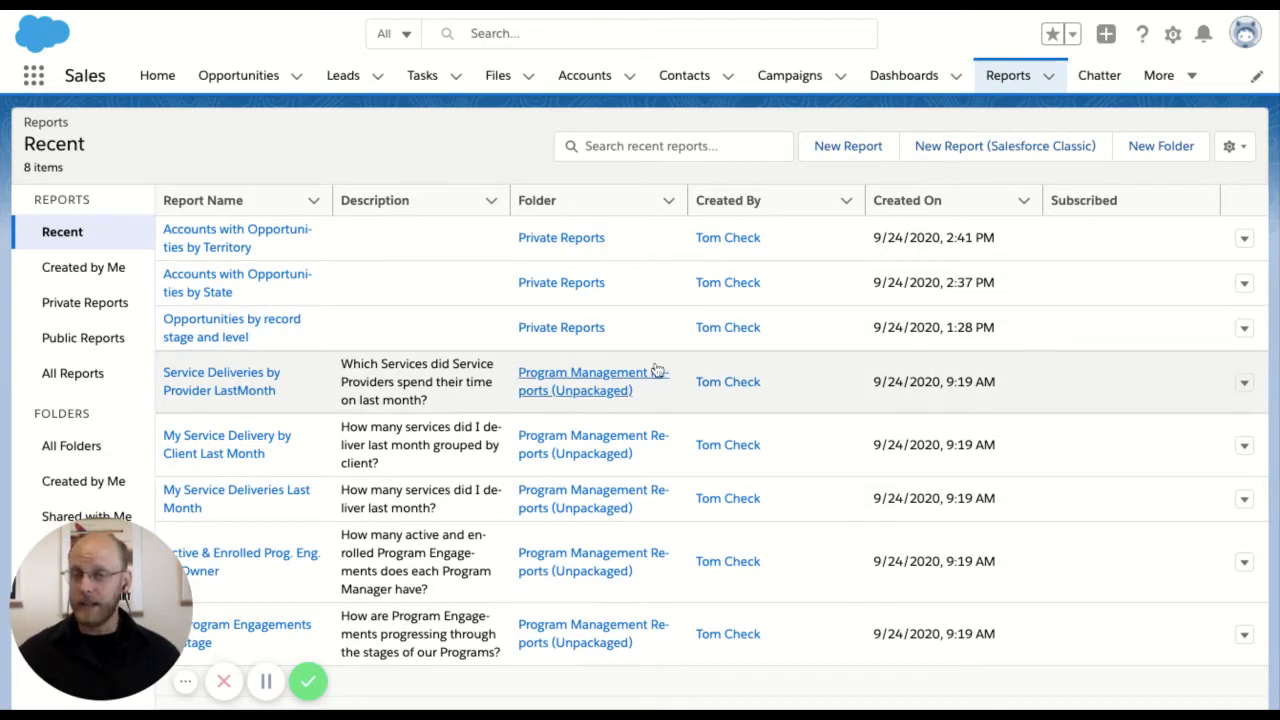
{"action": "left_click", "coordinate": [846, 147]}
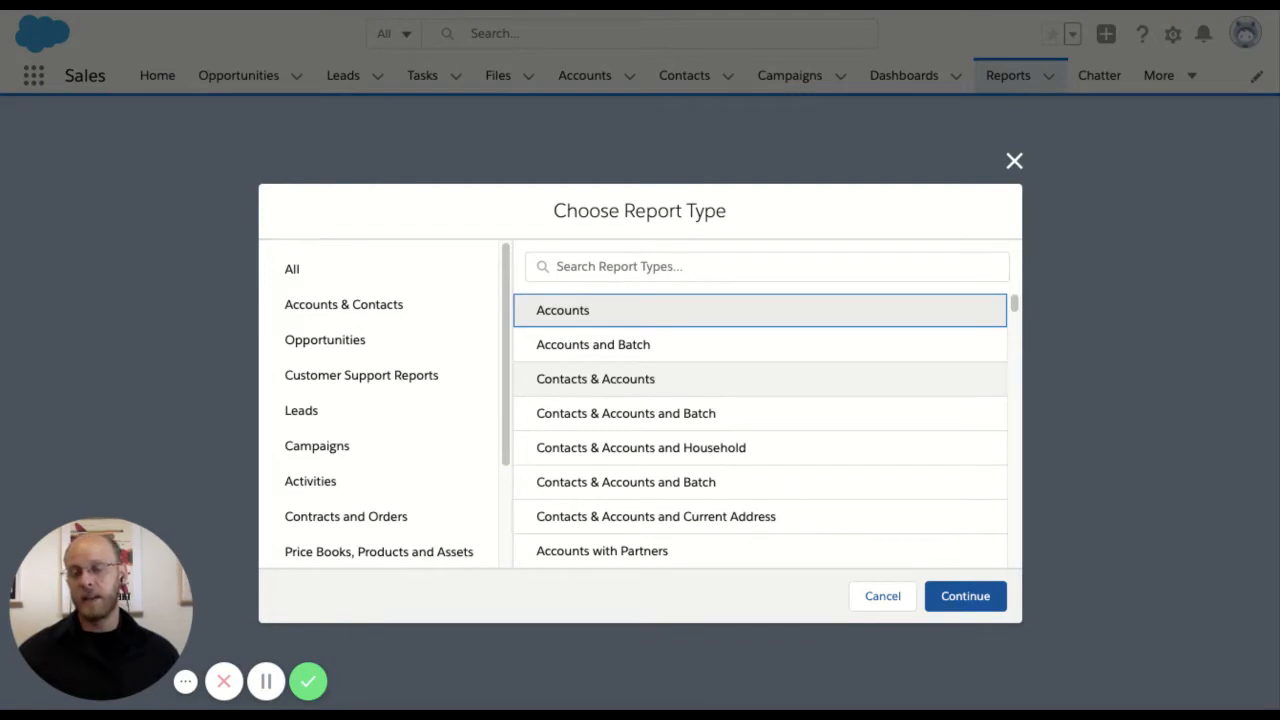
{"action": "left_click", "coordinate": [624, 266]}
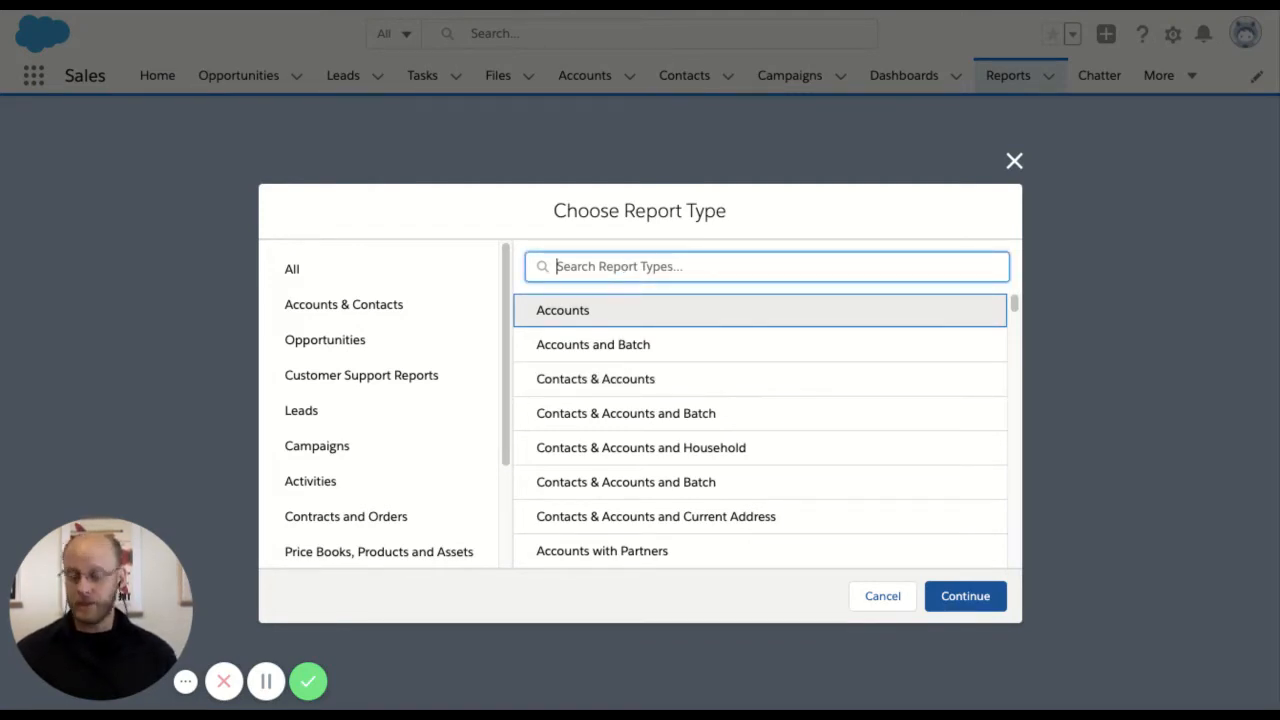
{"action": "type", "text": "opp"}
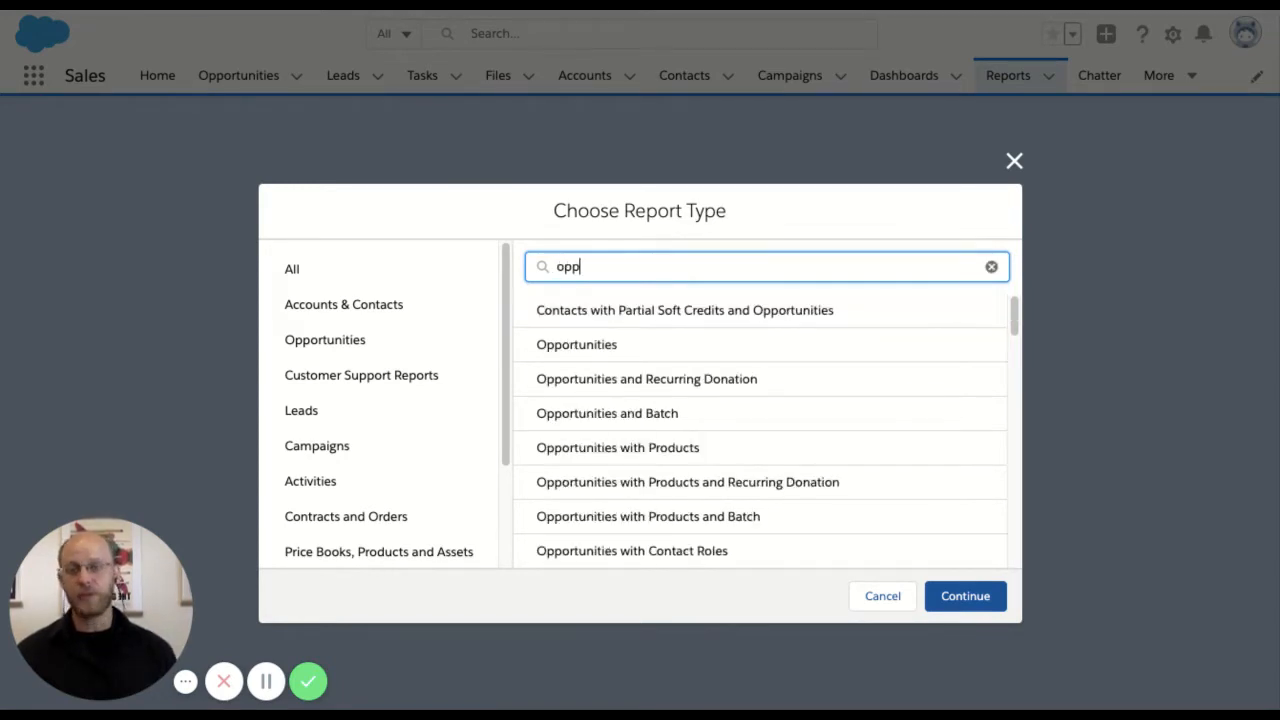
{"action": "left_click", "coordinate": [598, 344]}
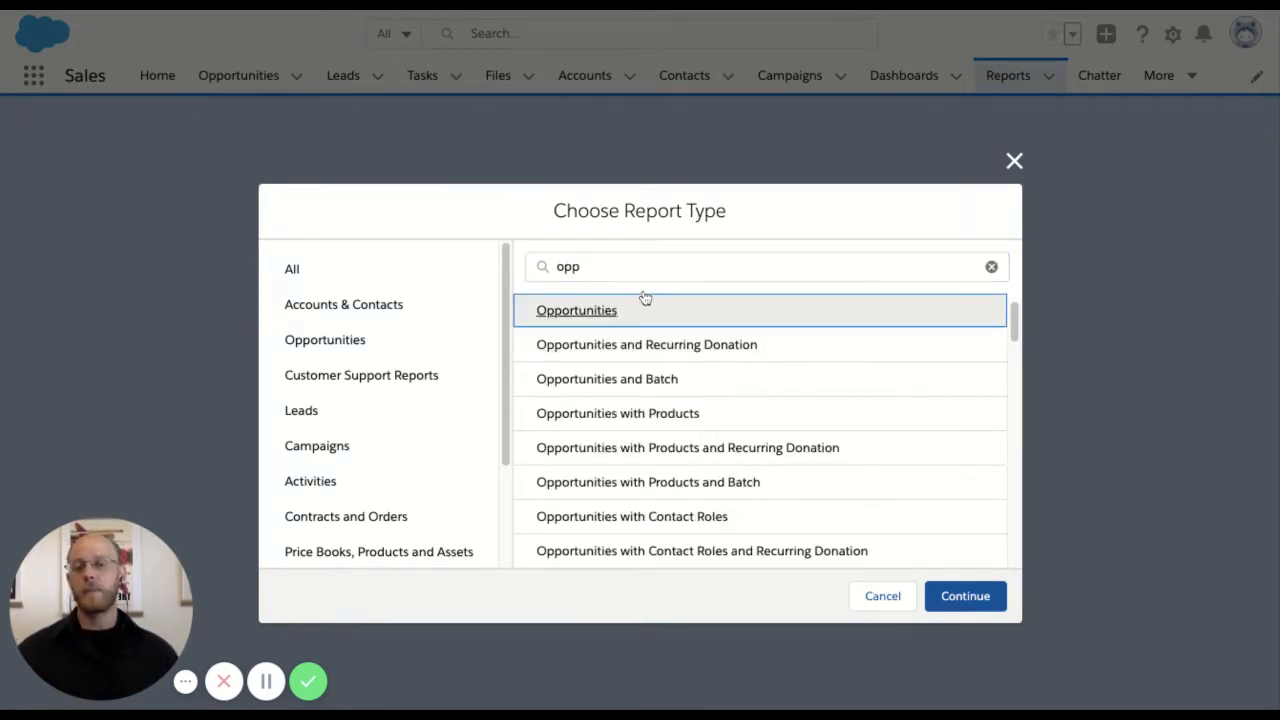
{"action": "left_click", "coordinate": [965, 597]}
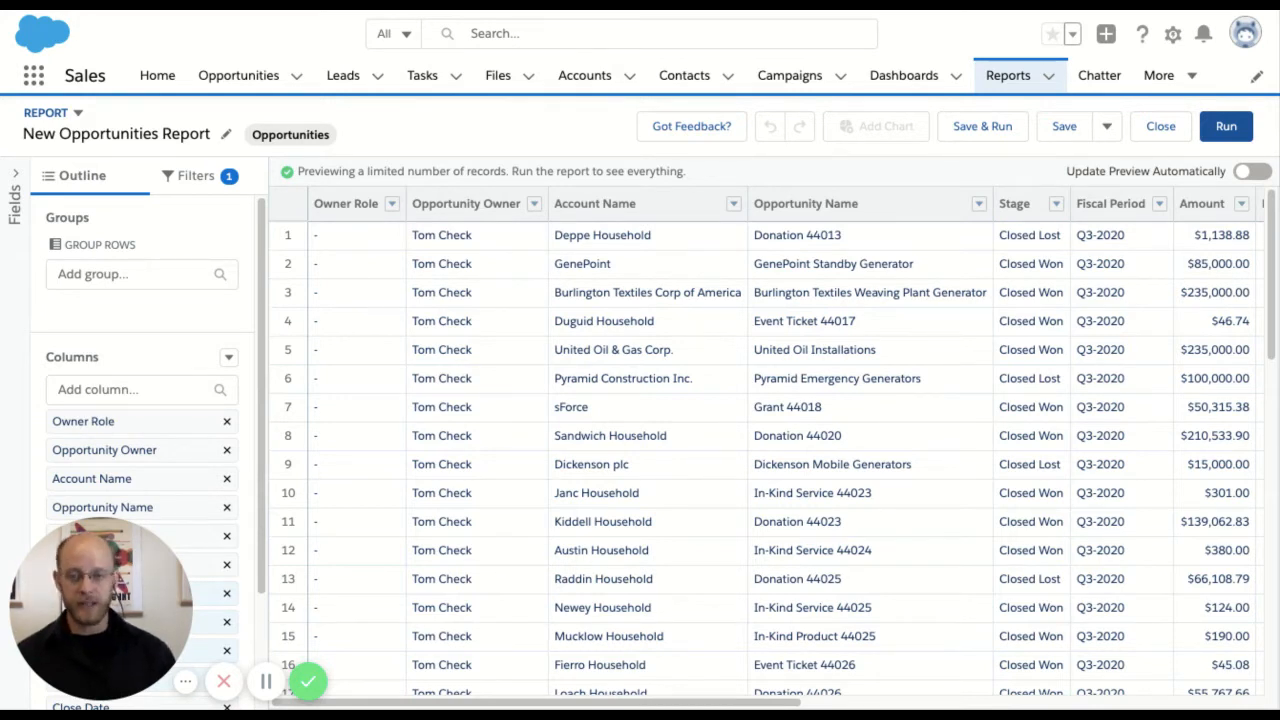
Set the report's Close Date filter range to All Time
{"action": "left_click", "coordinate": [197, 176]}
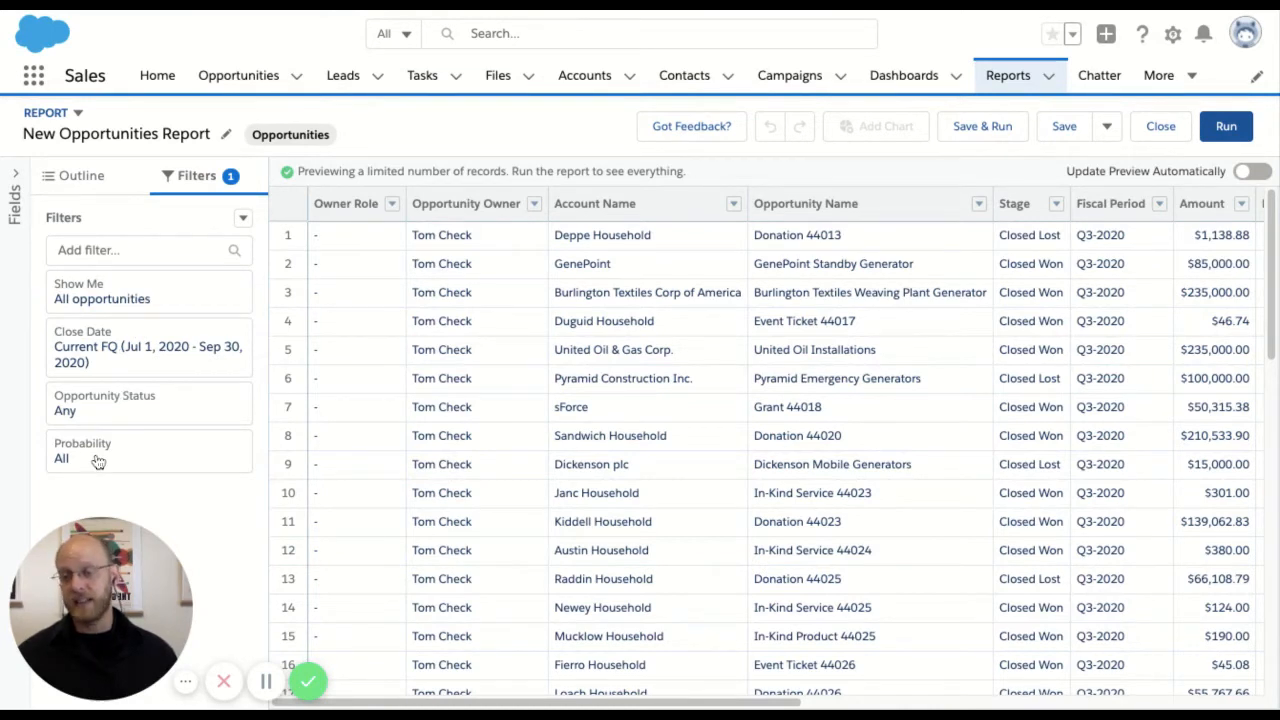
{"action": "left_click", "coordinate": [177, 360]}
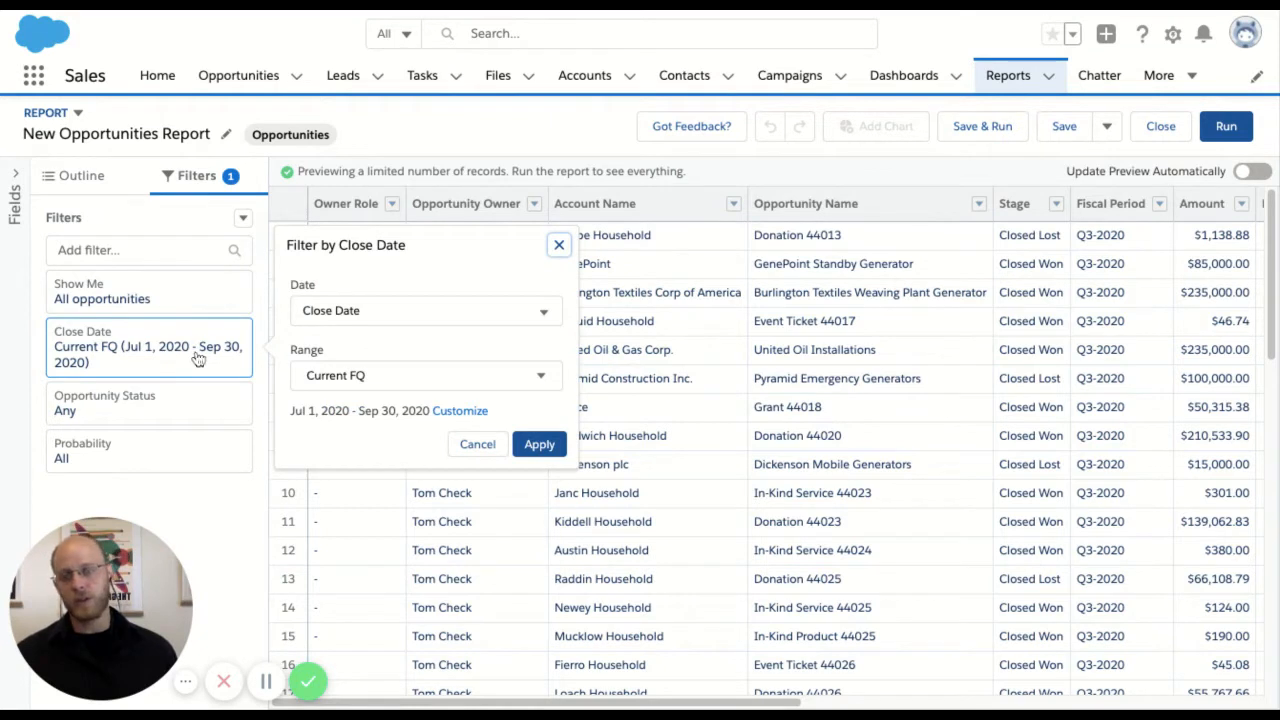
{"action": "left_click", "coordinate": [357, 376]}
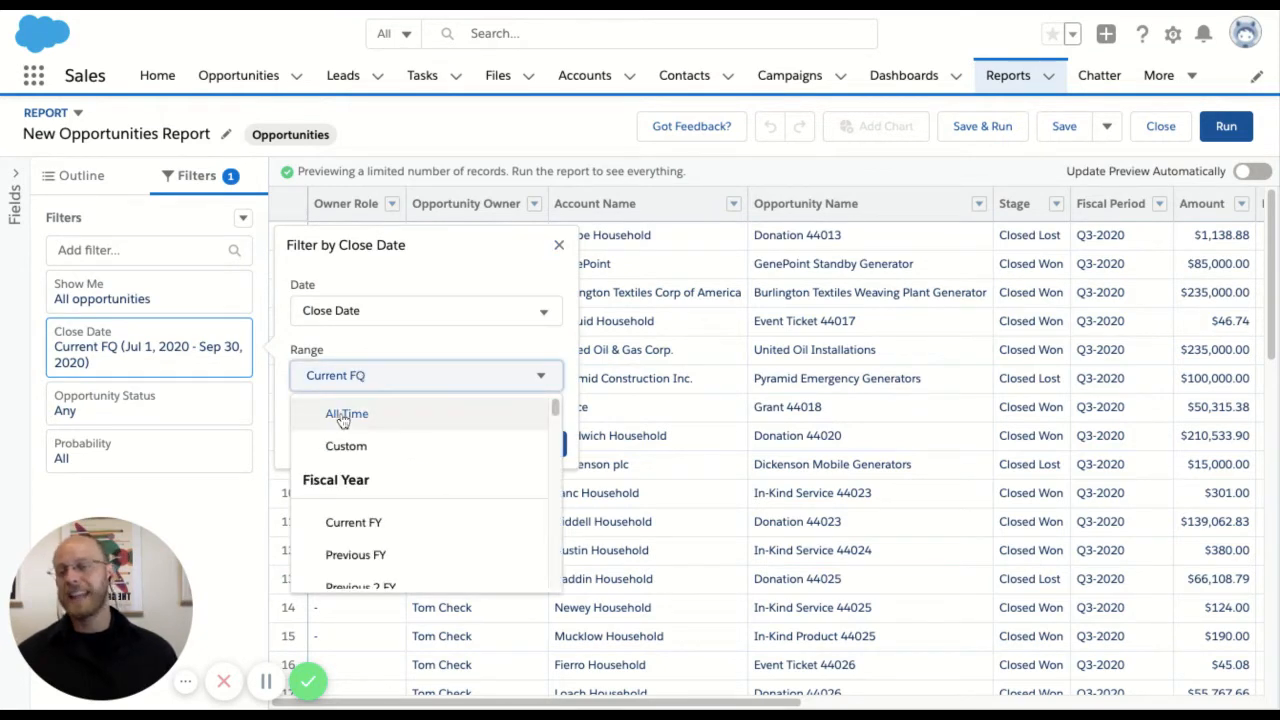
{"action": "left_click", "coordinate": [343, 415]}
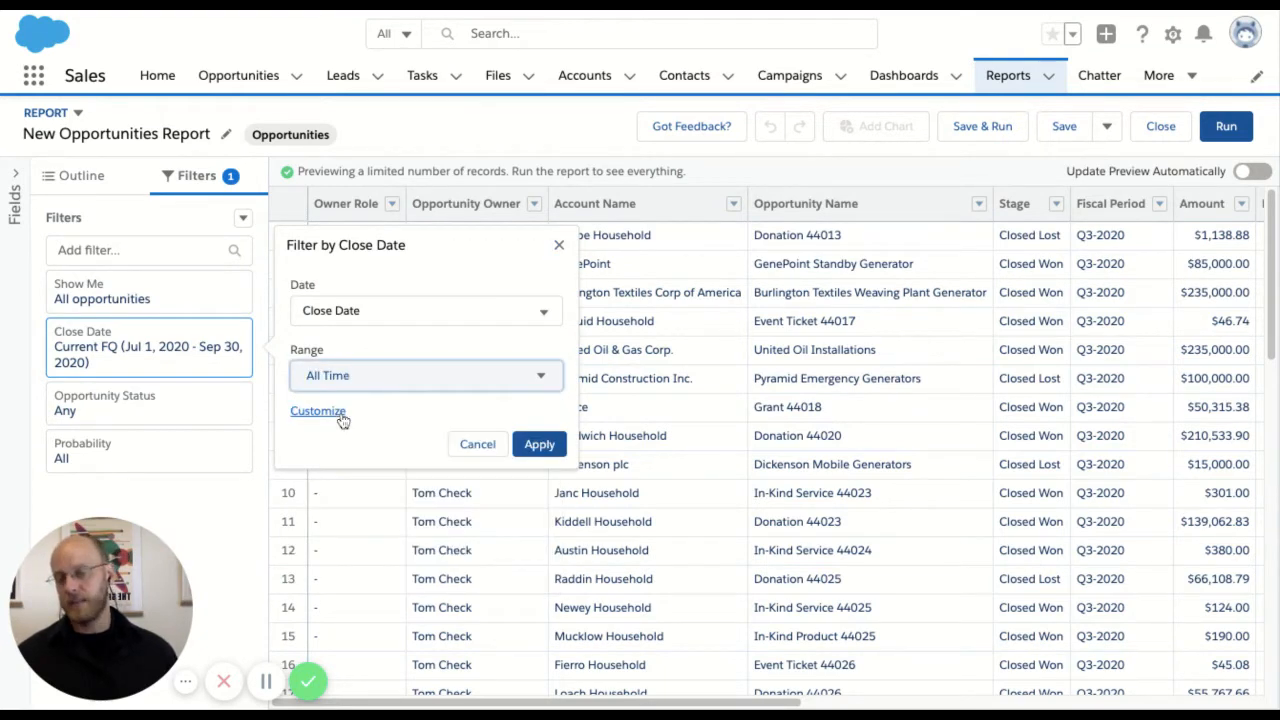
{"action": "left_click", "coordinate": [535, 452]}
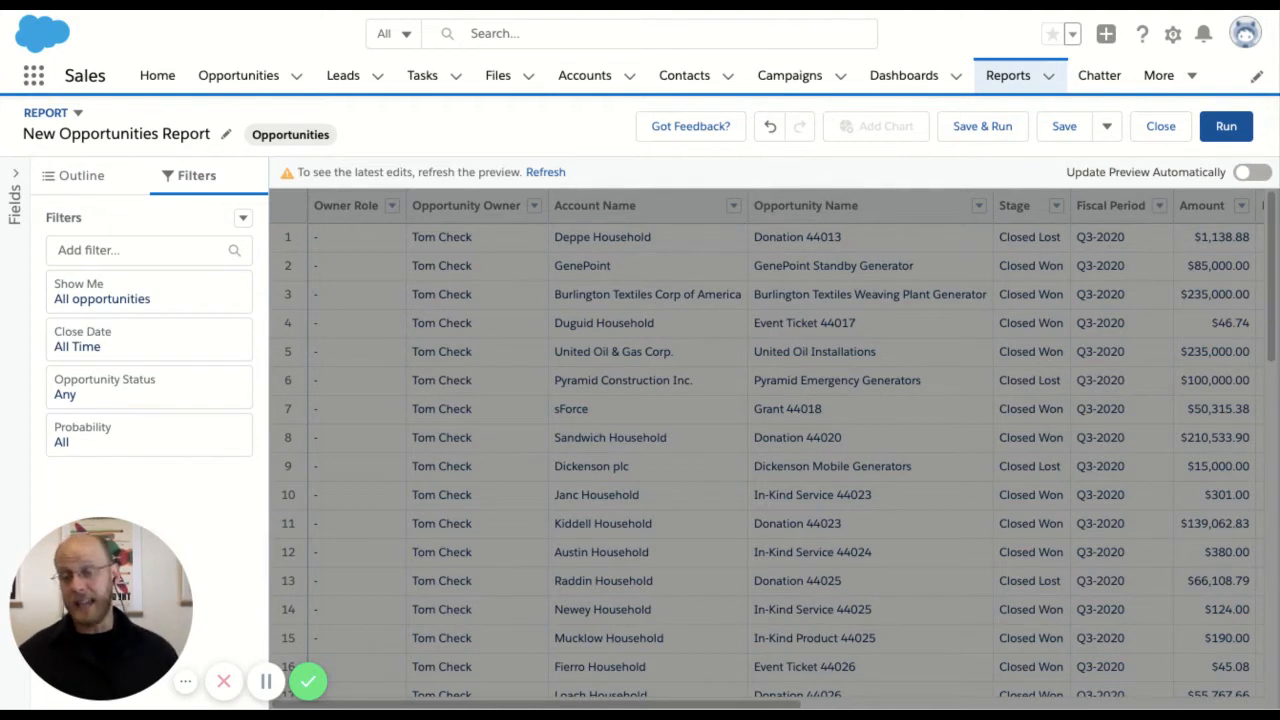
Set the Opportunity Status filter to Open
{"action": "left_click", "coordinate": [172, 401]}
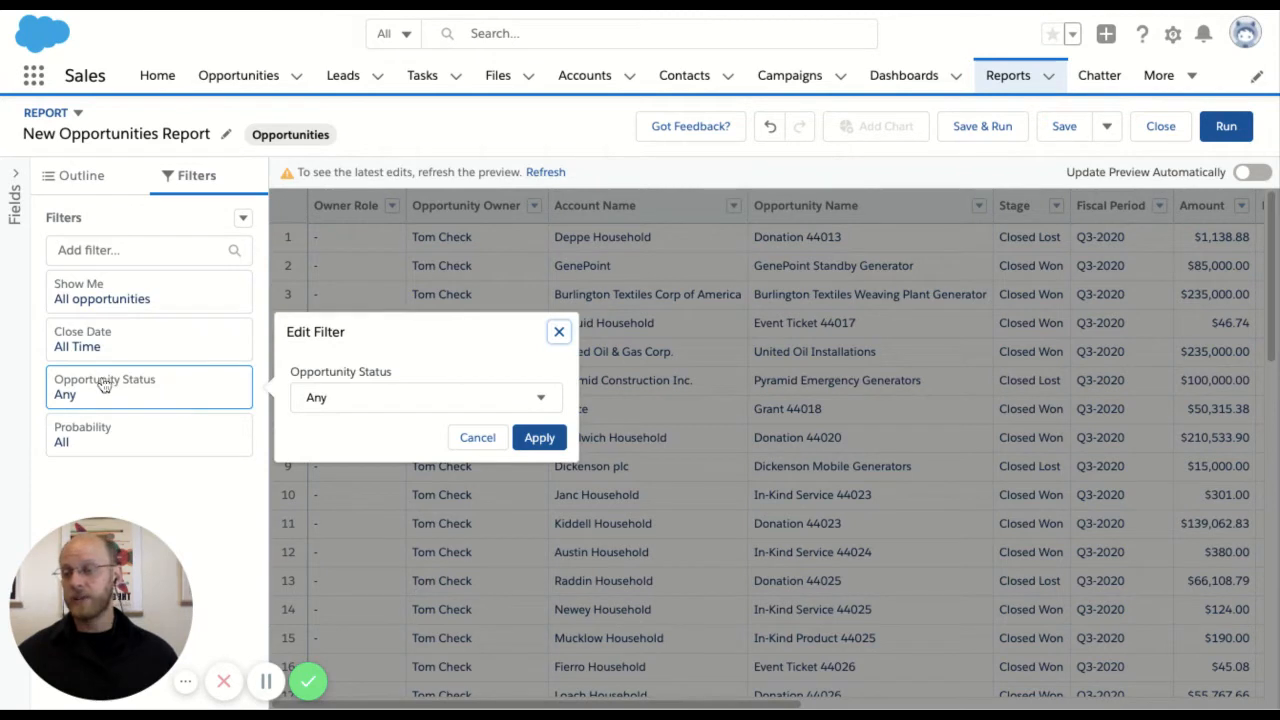
{"action": "left_click", "coordinate": [352, 398]}
{"action": "left_click", "coordinate": [370, 472]}
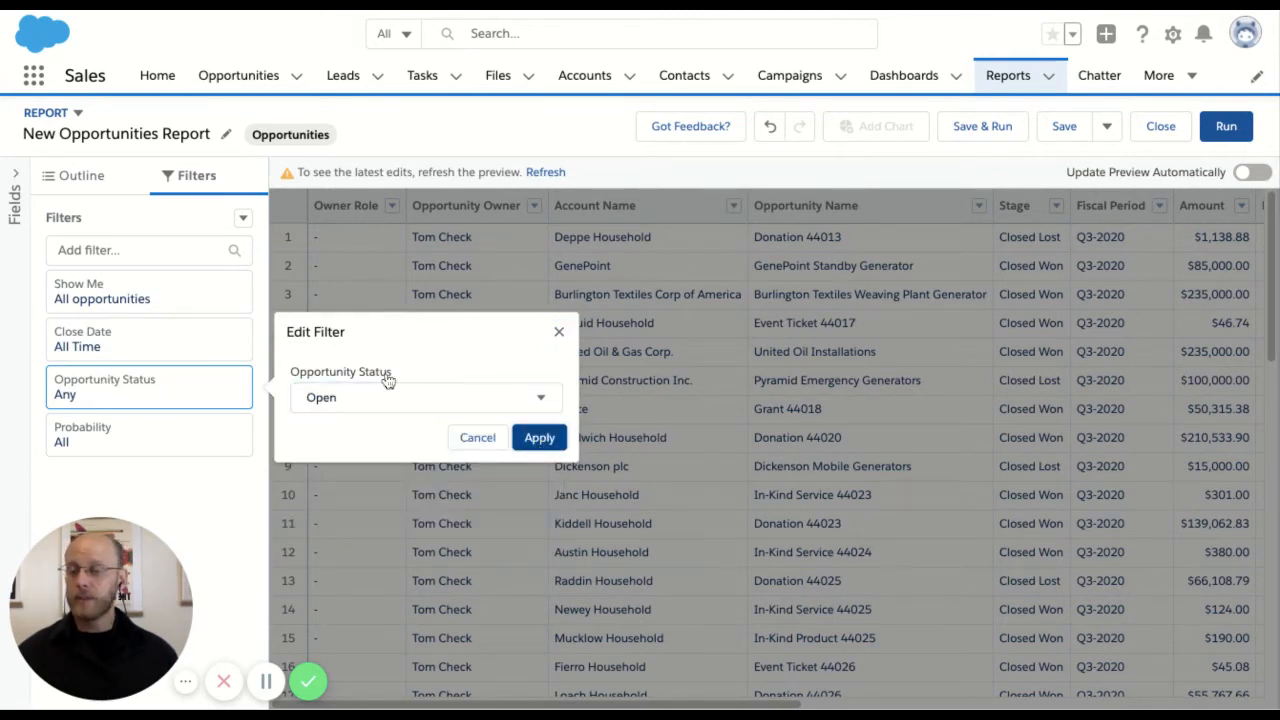
{"action": "left_click", "coordinate": [122, 248]}
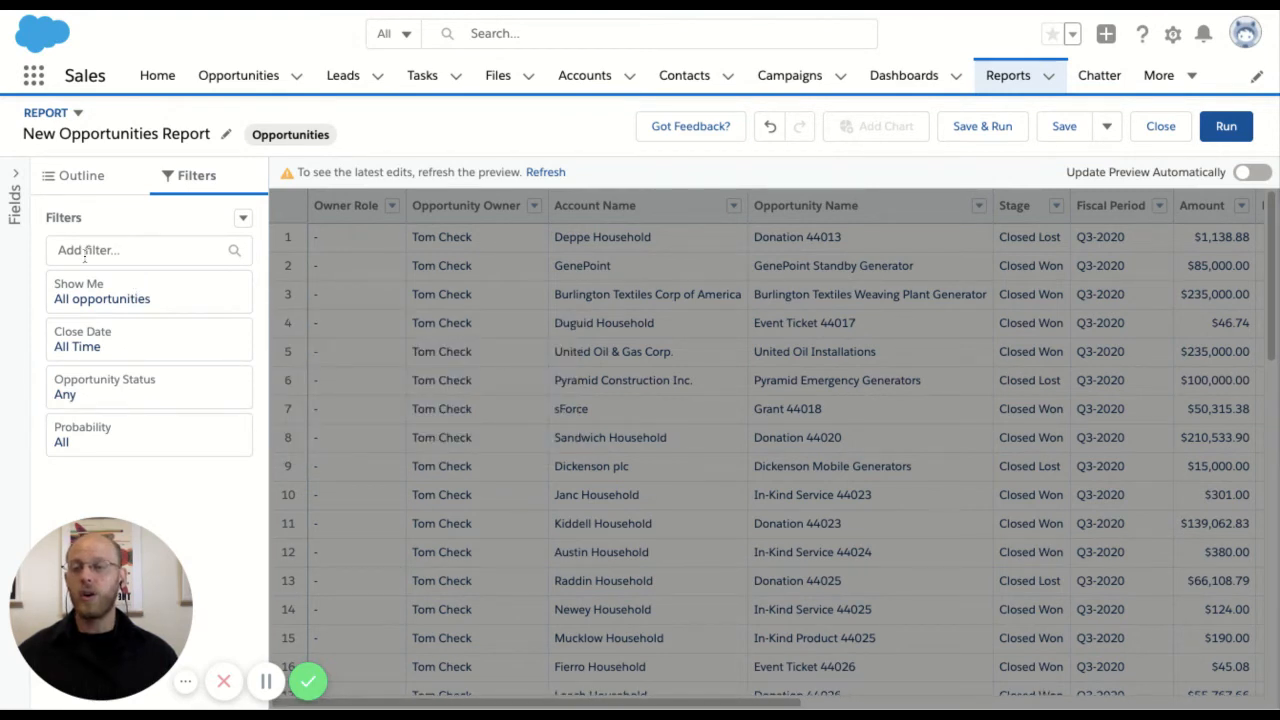
Add a filter on Amount with the operator greater or equal and the value 10000
{"action": "left_click", "coordinate": [86, 251]}
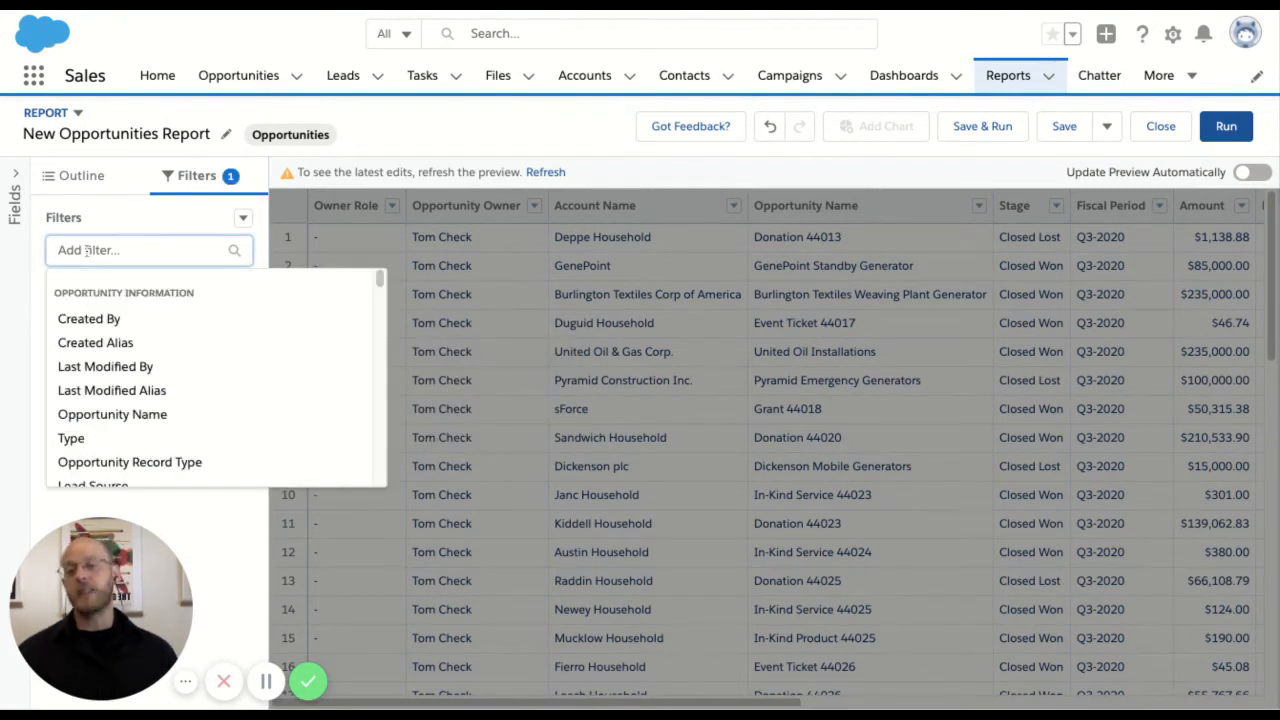
{"action": "type", "text": "amount"}
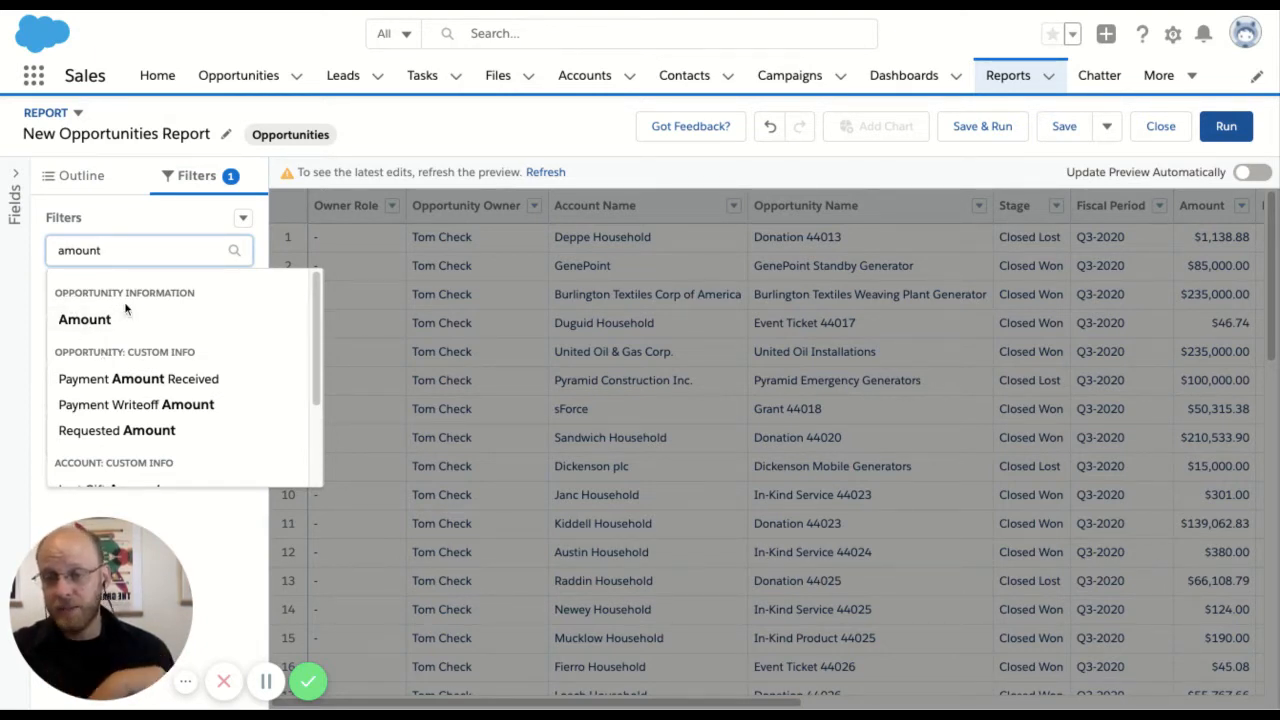
{"action": "left_click", "coordinate": [76, 324]}
{"action": "left_click", "coordinate": [432, 455]}
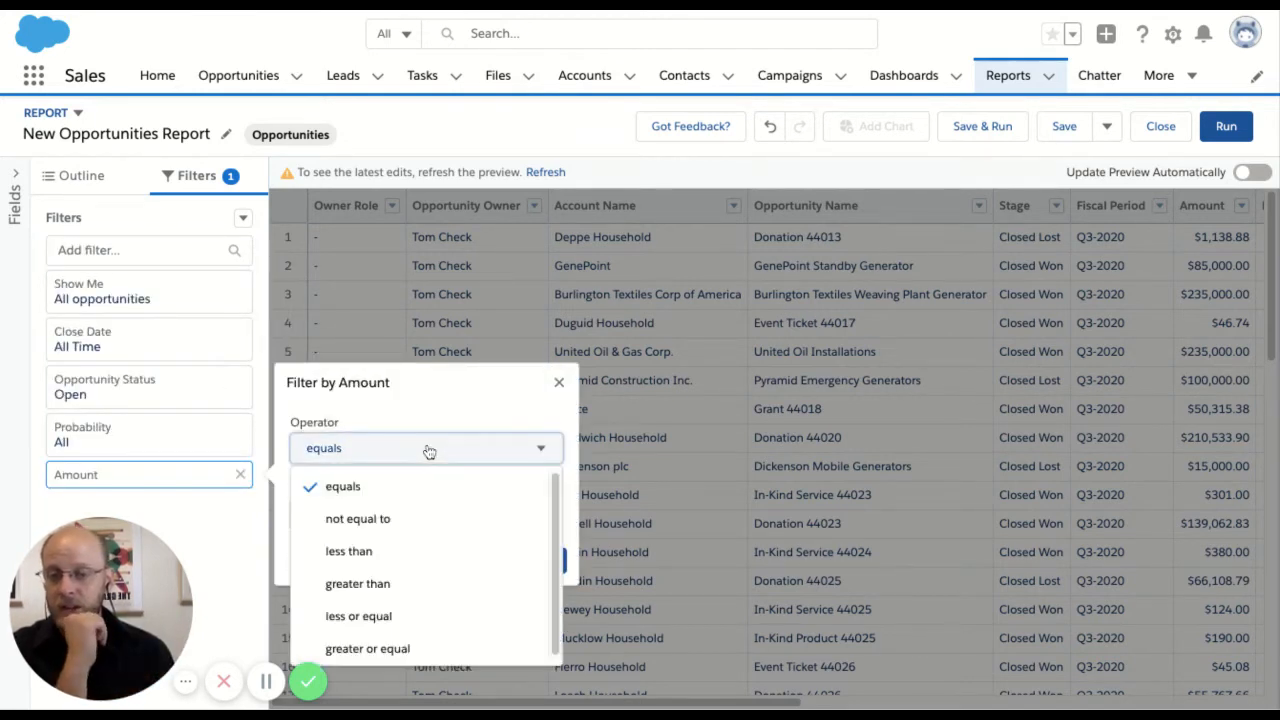
{"action": "left_click", "coordinate": [366, 645]}
{"action": "left_click", "coordinate": [406, 514]}
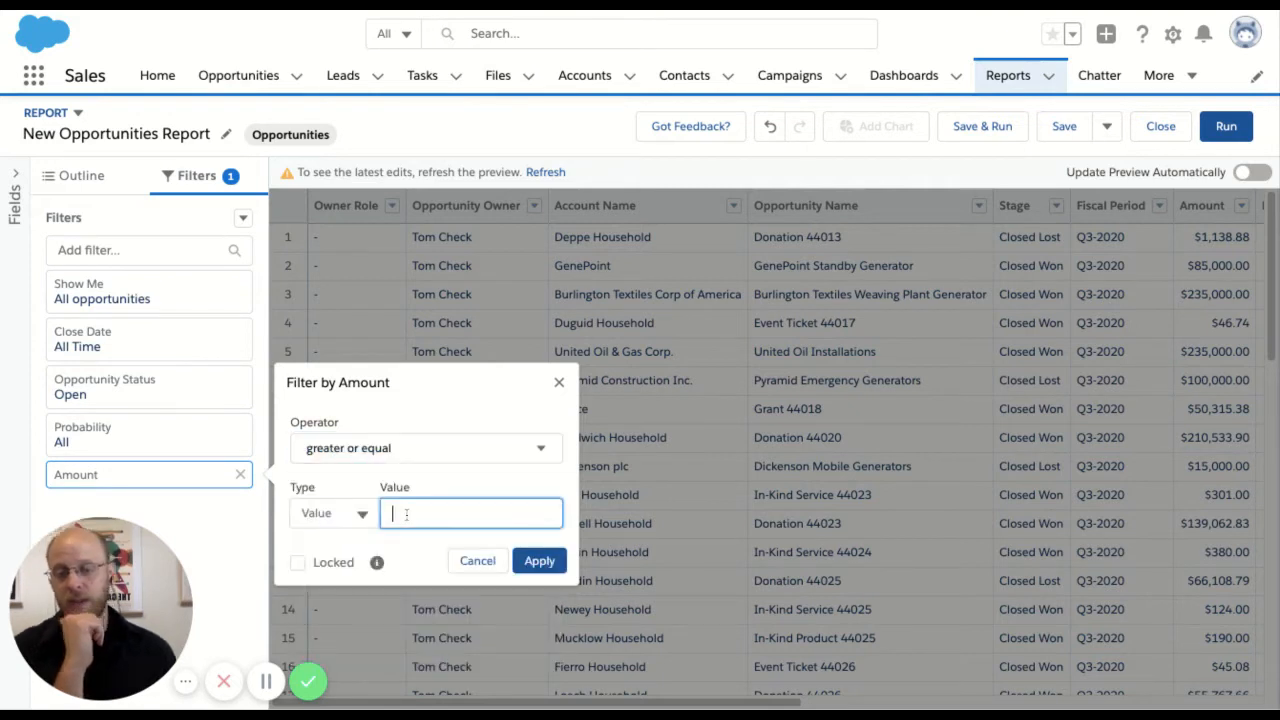
{"action": "type", "text": "10000"}
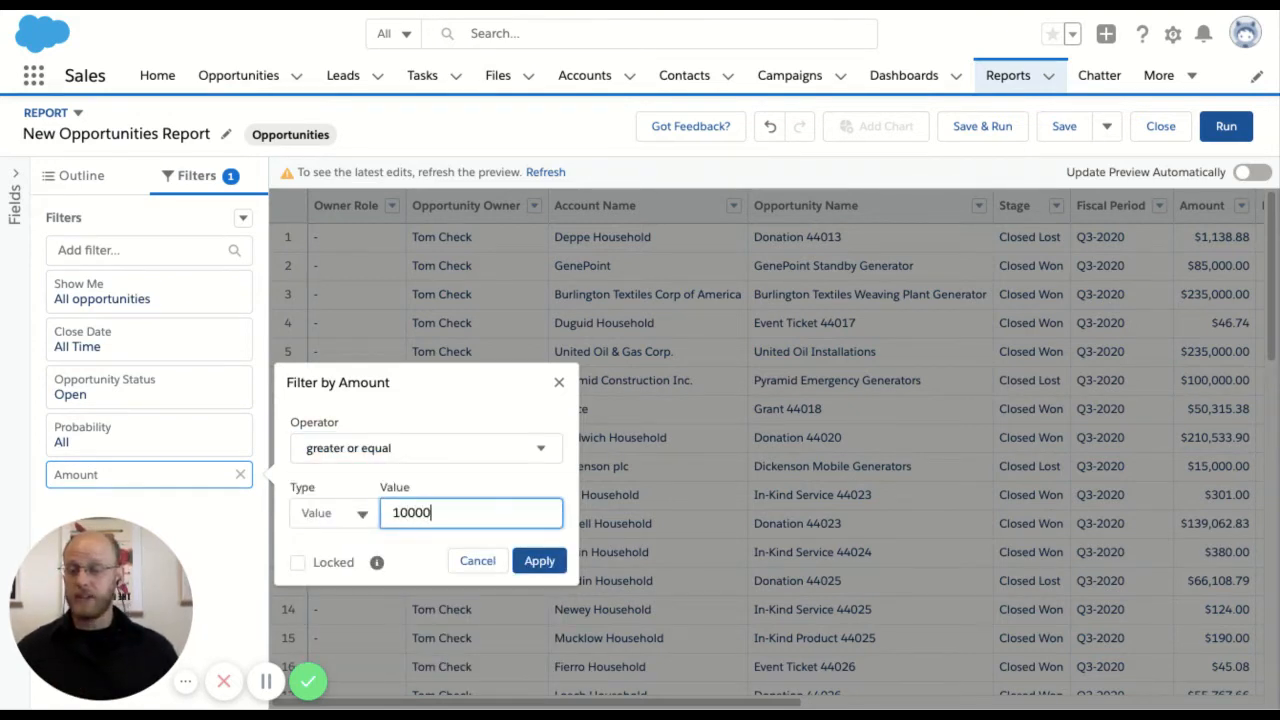
{"action": "left_click", "coordinate": [565, 561]}
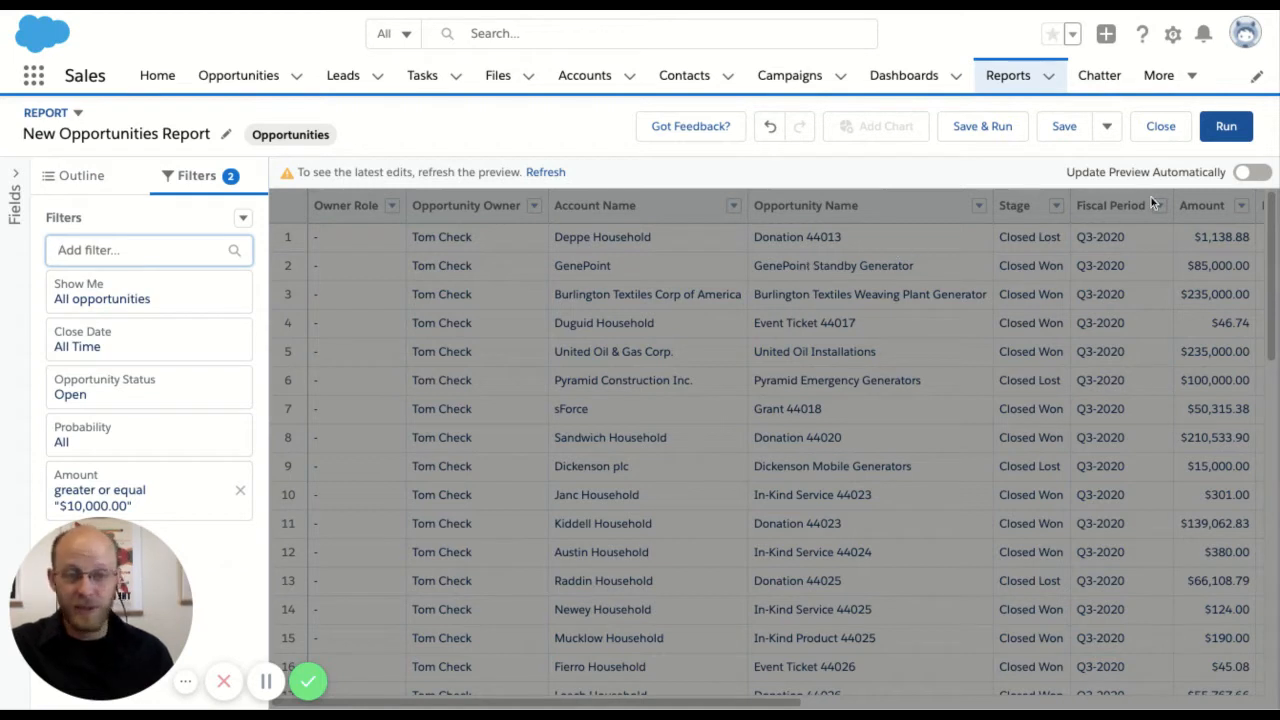
Refresh the report preview by switching automatic preview updates on, and leave automatic updating off
{"action": "left_click", "coordinate": [1250, 179]}
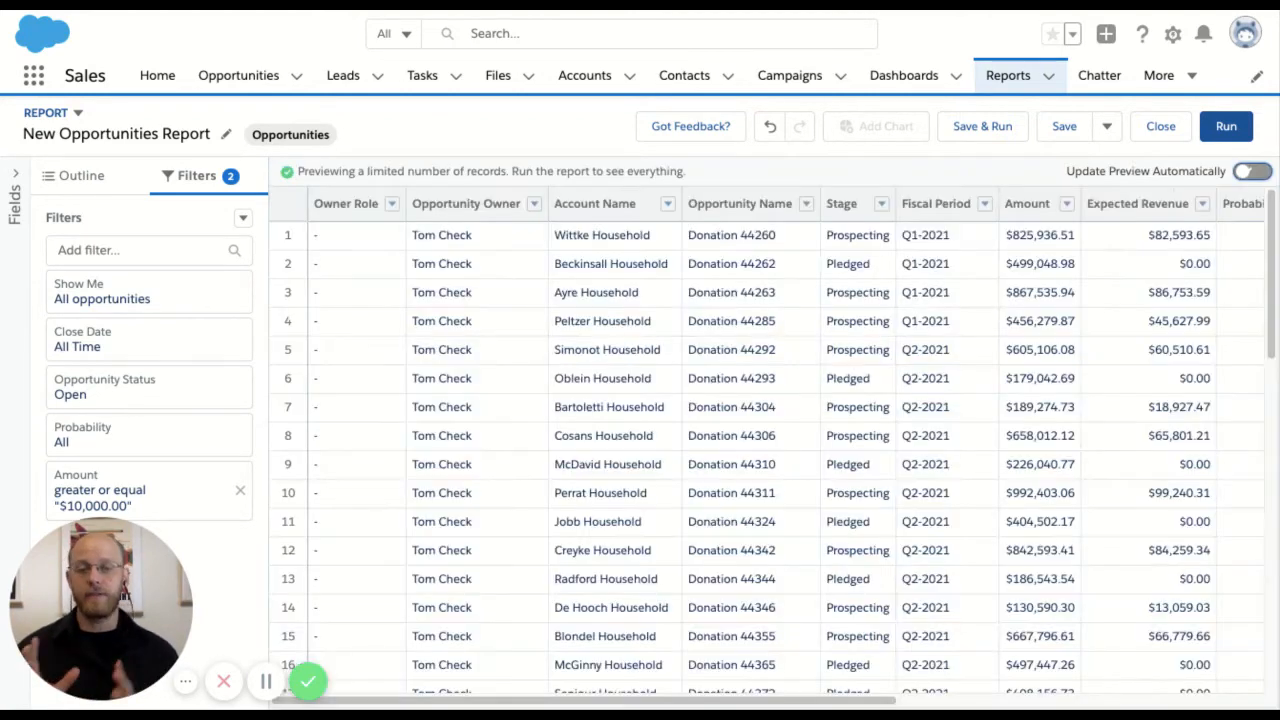
{"action": "key", "text": "space"}
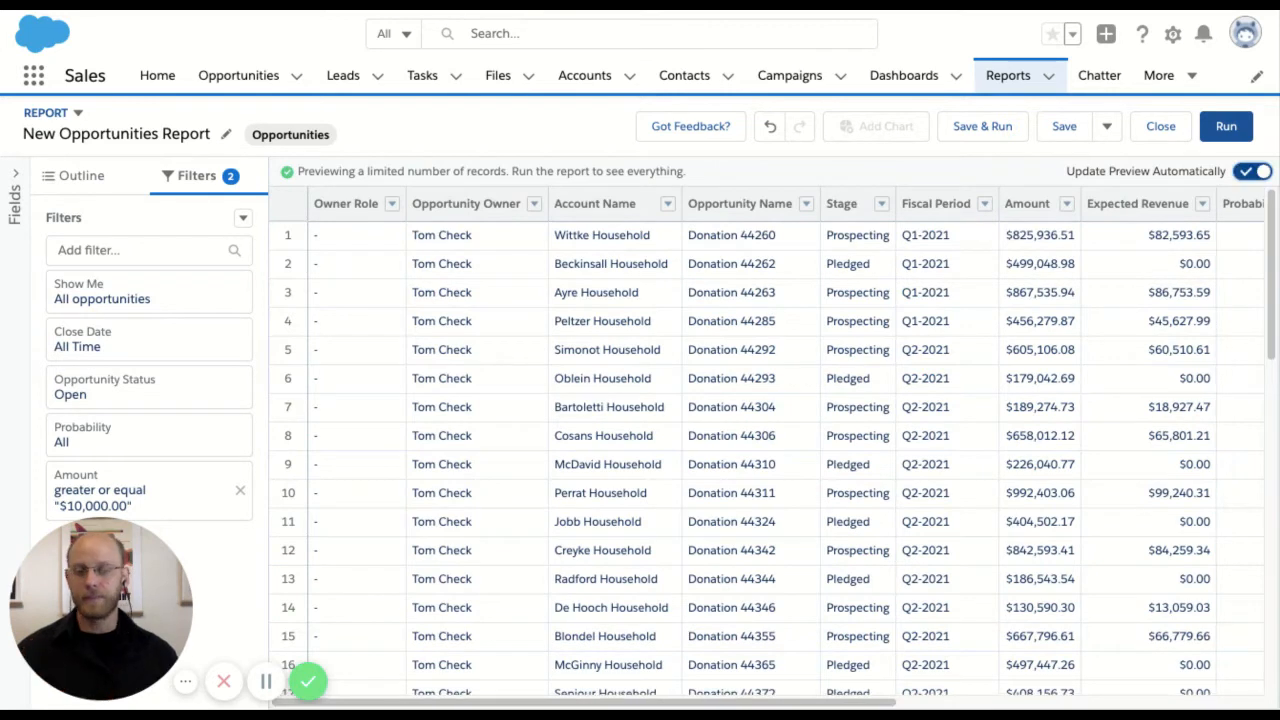
{"action": "key", "text": "space"}
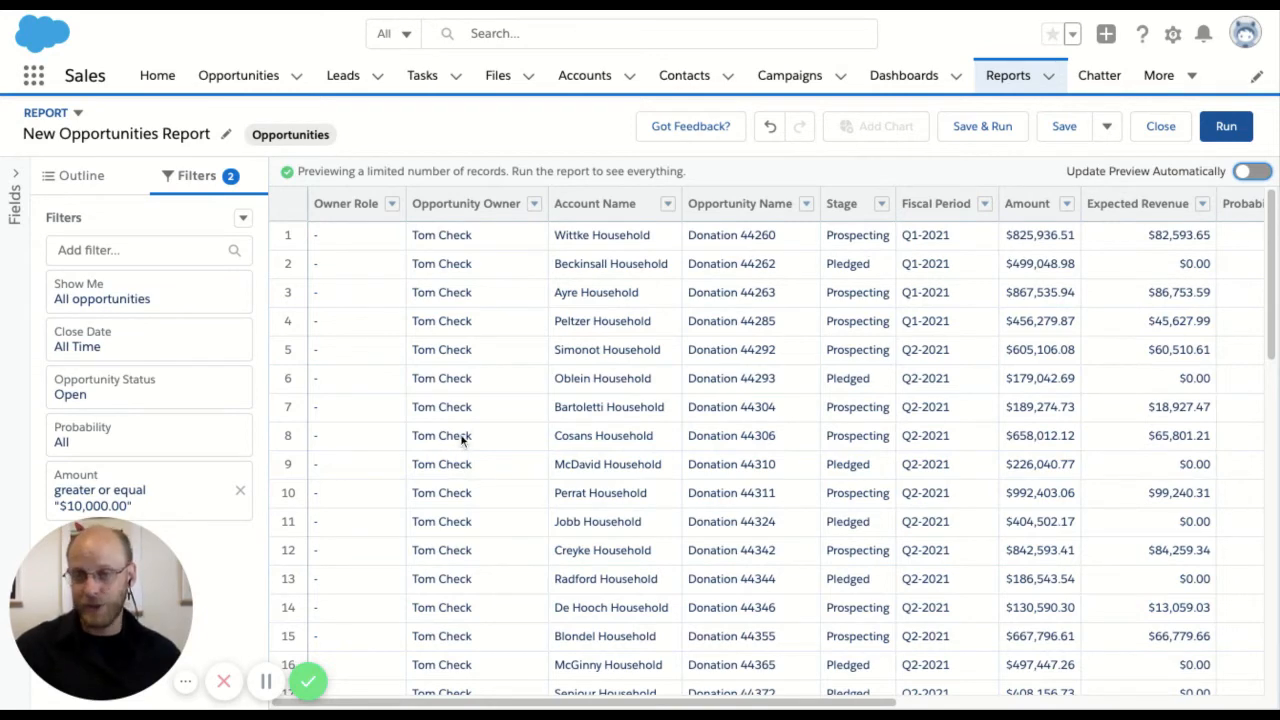
Remove the unneeded report columns, keeping only Opportunity Owner, Account Name, Opportunity Name, Stage and Amount
{"action": "left_click", "coordinate": [82, 176]}
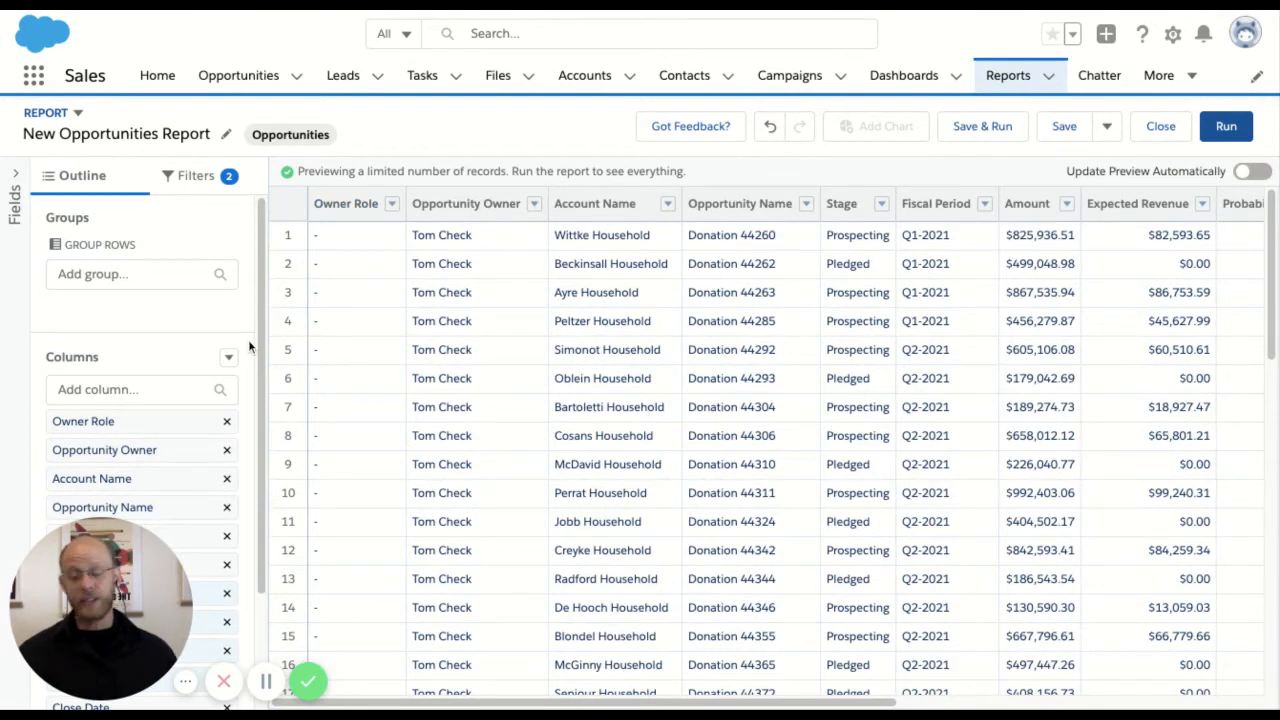
{"action": "left_click", "coordinate": [230, 359]}
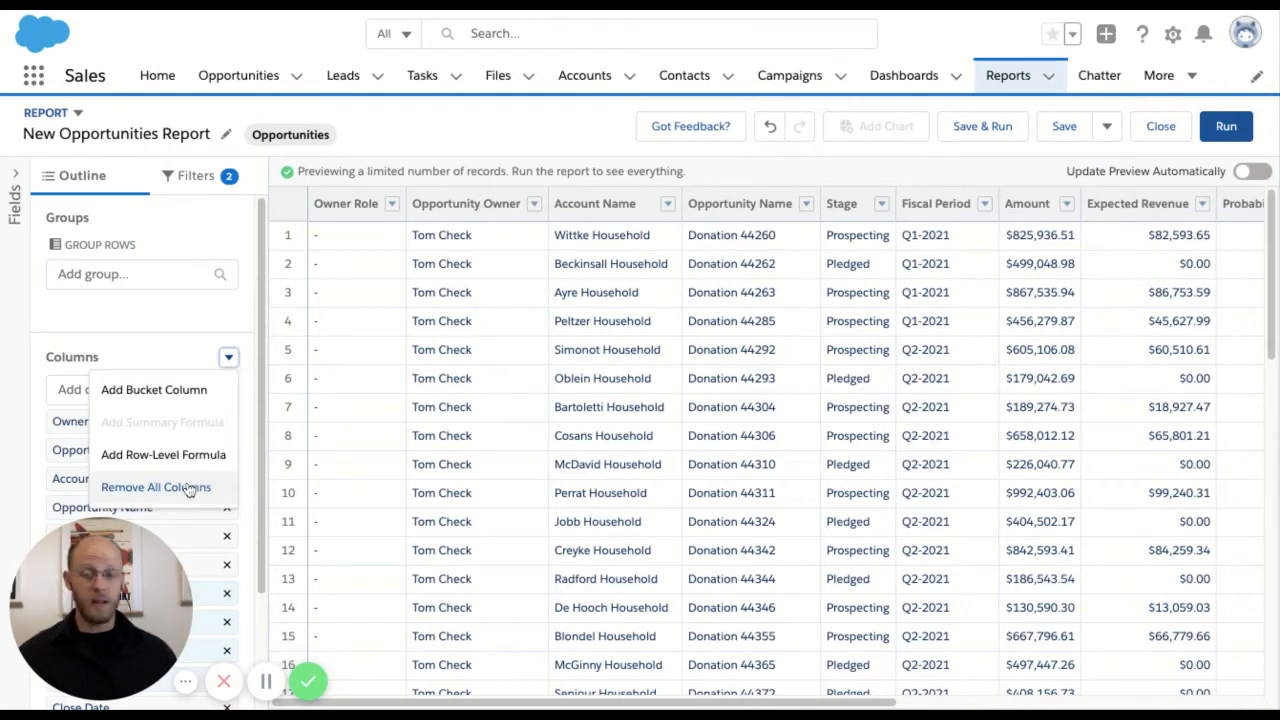
{"action": "left_click", "coordinate": [163, 340]}
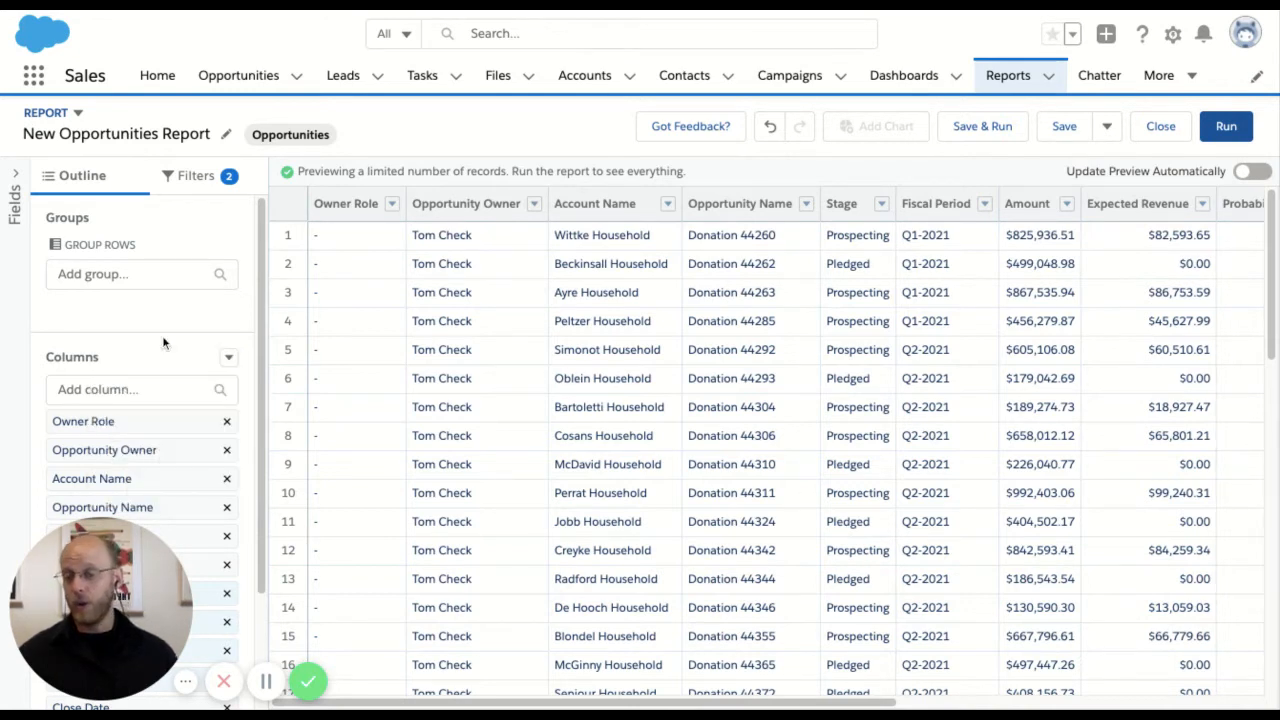
{"action": "left_click", "coordinate": [227, 421]}
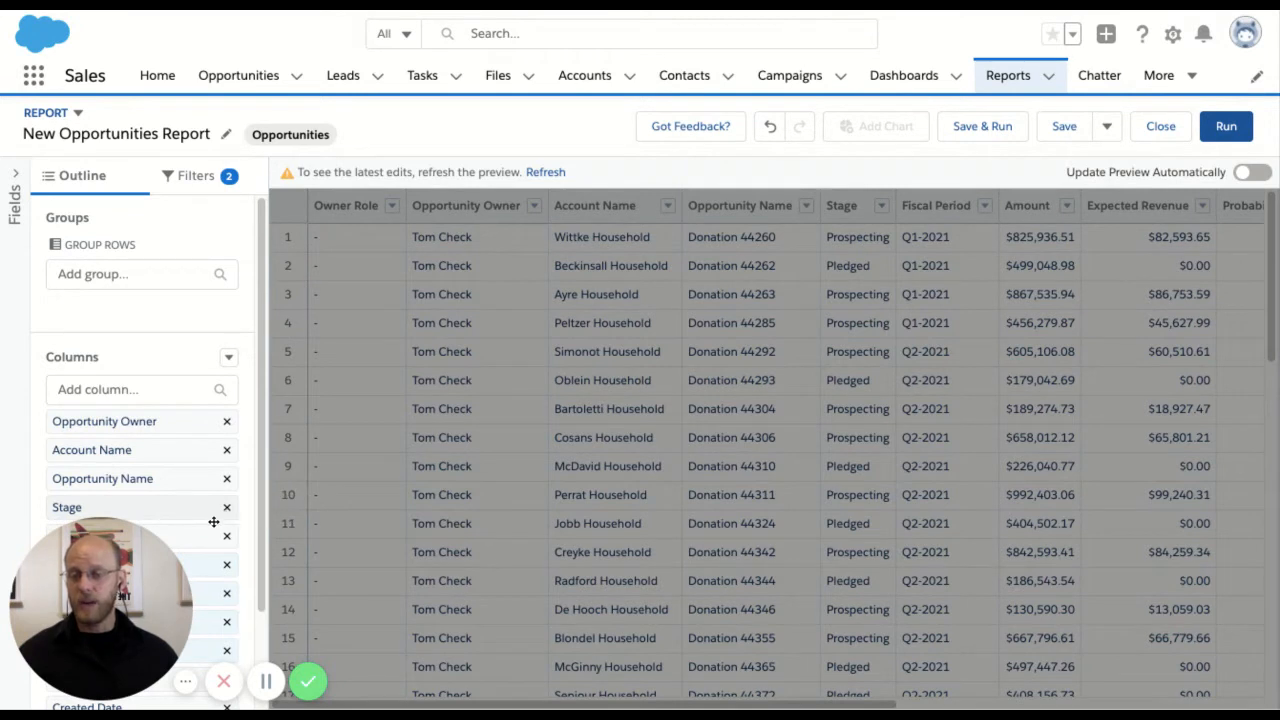
{"action": "left_click", "coordinate": [266, 681]}
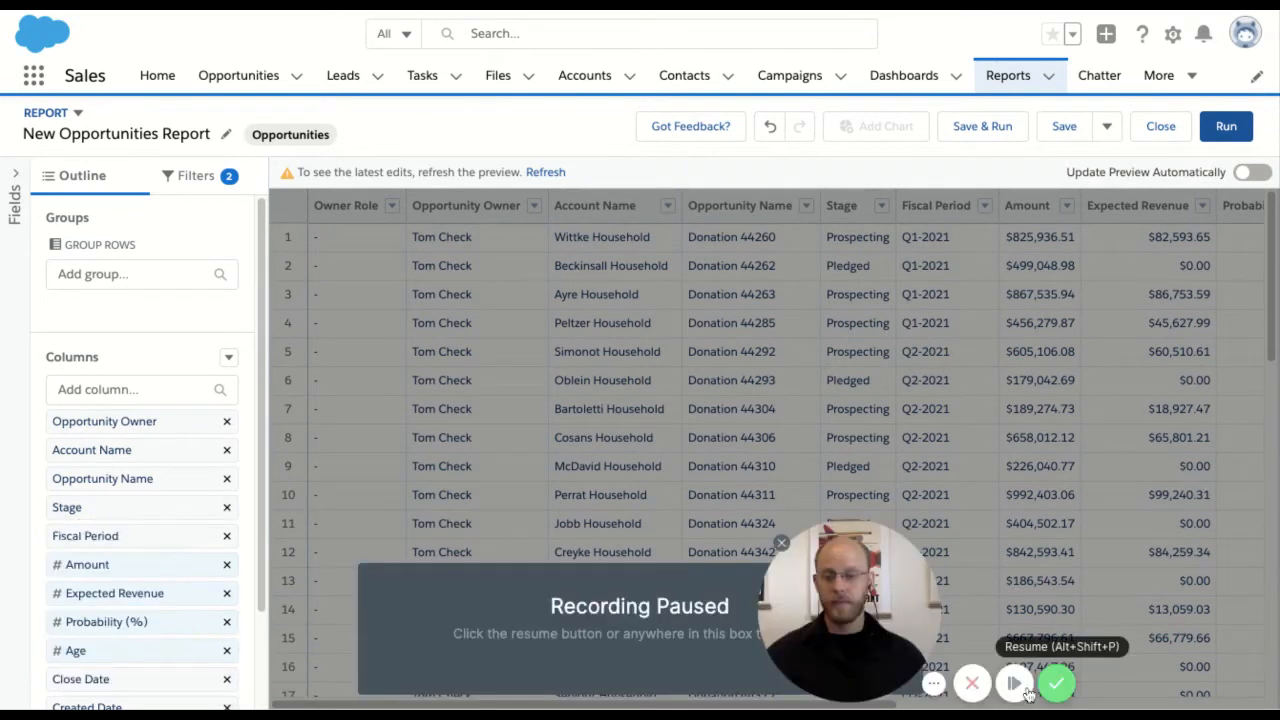
{"action": "left_click", "coordinate": [1018, 686]}
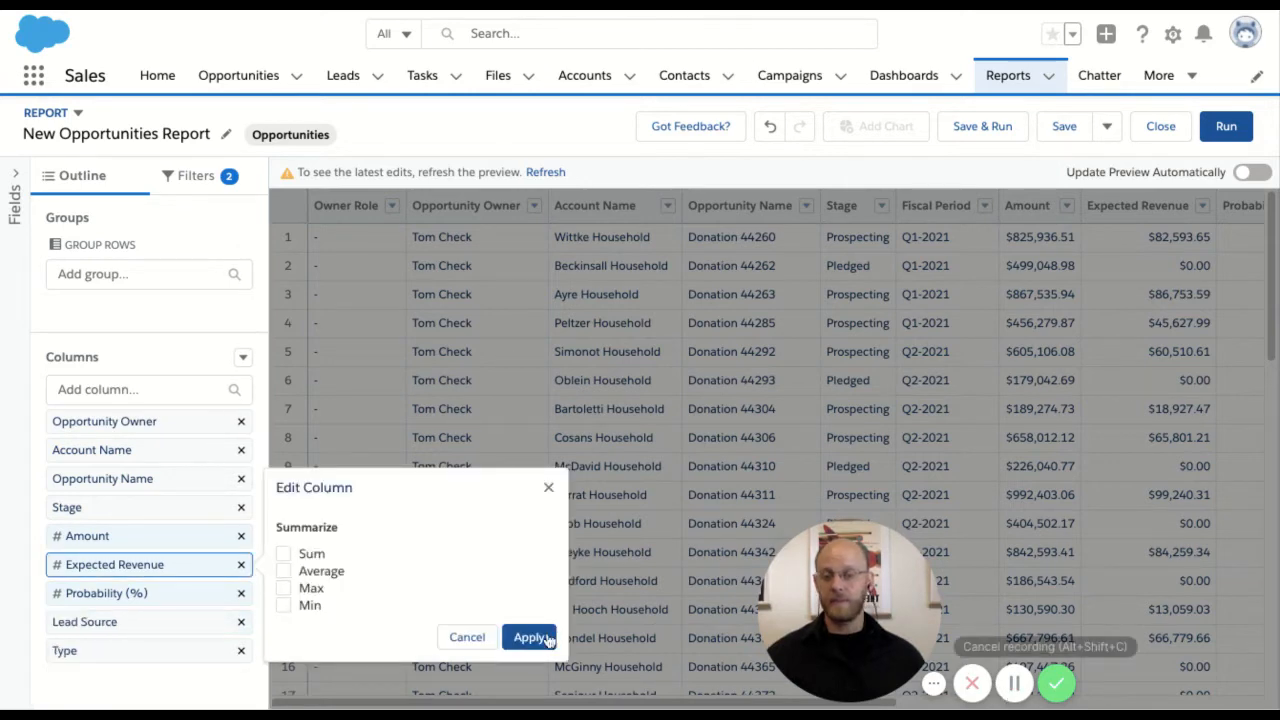
{"action": "left_click", "coordinate": [474, 638]}
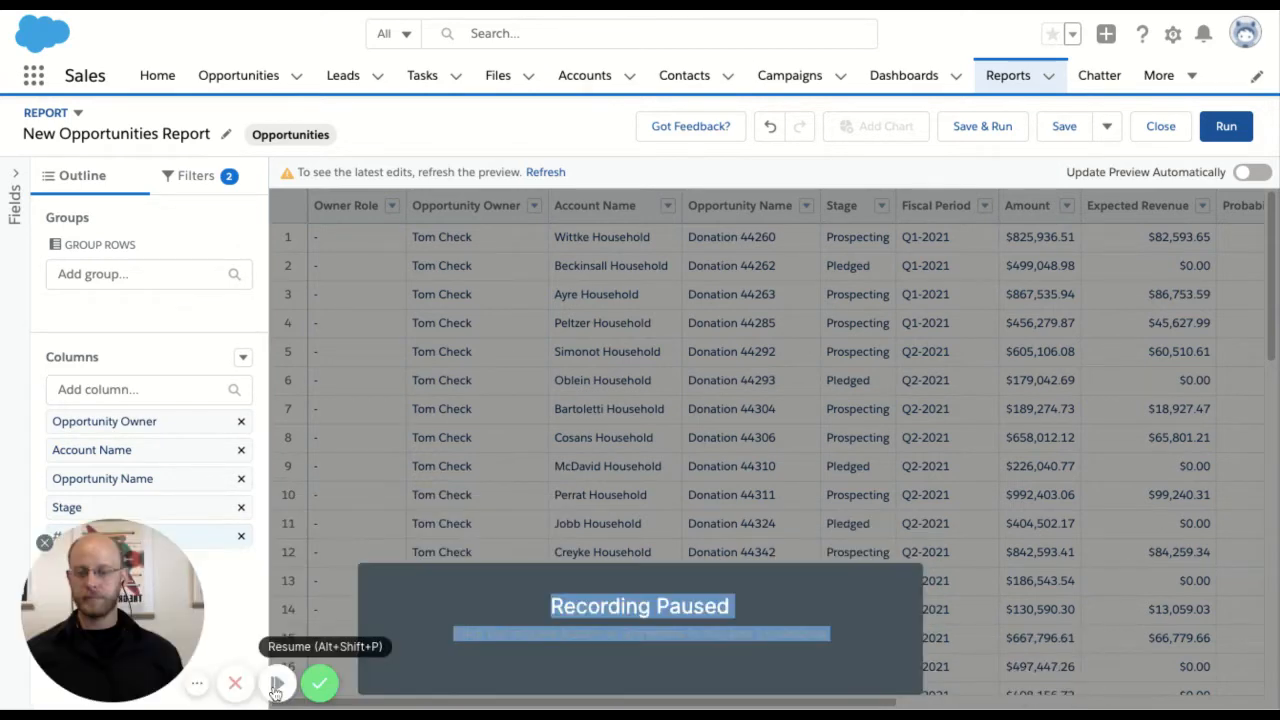
{"action": "left_click", "coordinate": [277, 684]}
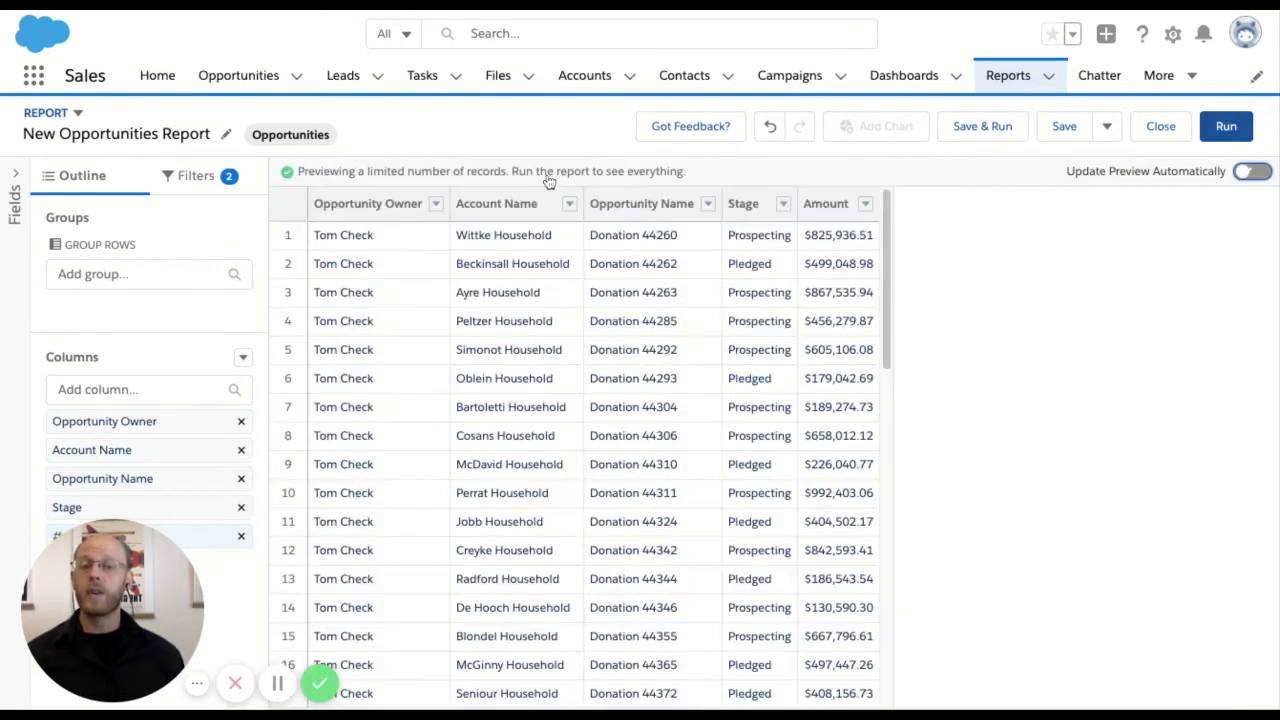
Turn on automatic preview updates and sort the report by Stage in ascending order
{"action": "left_click", "coordinate": [1252, 171]}
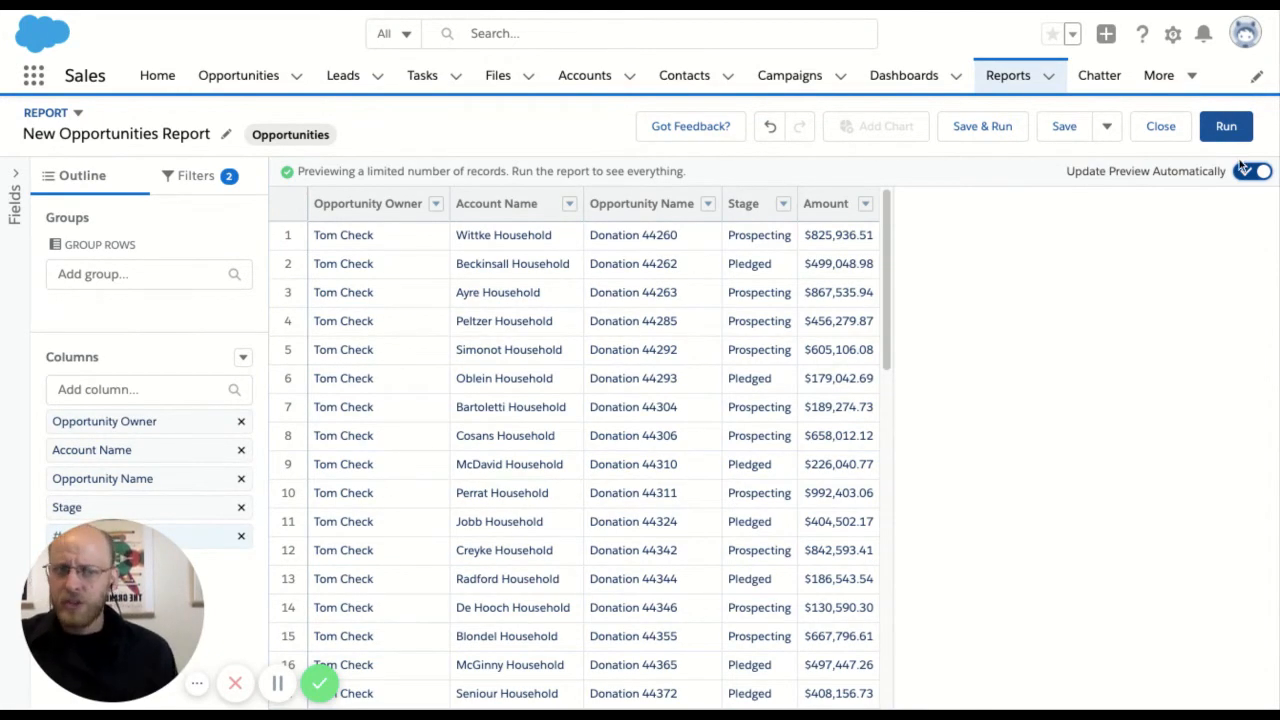
{"action": "left_click", "coordinate": [437, 205]}
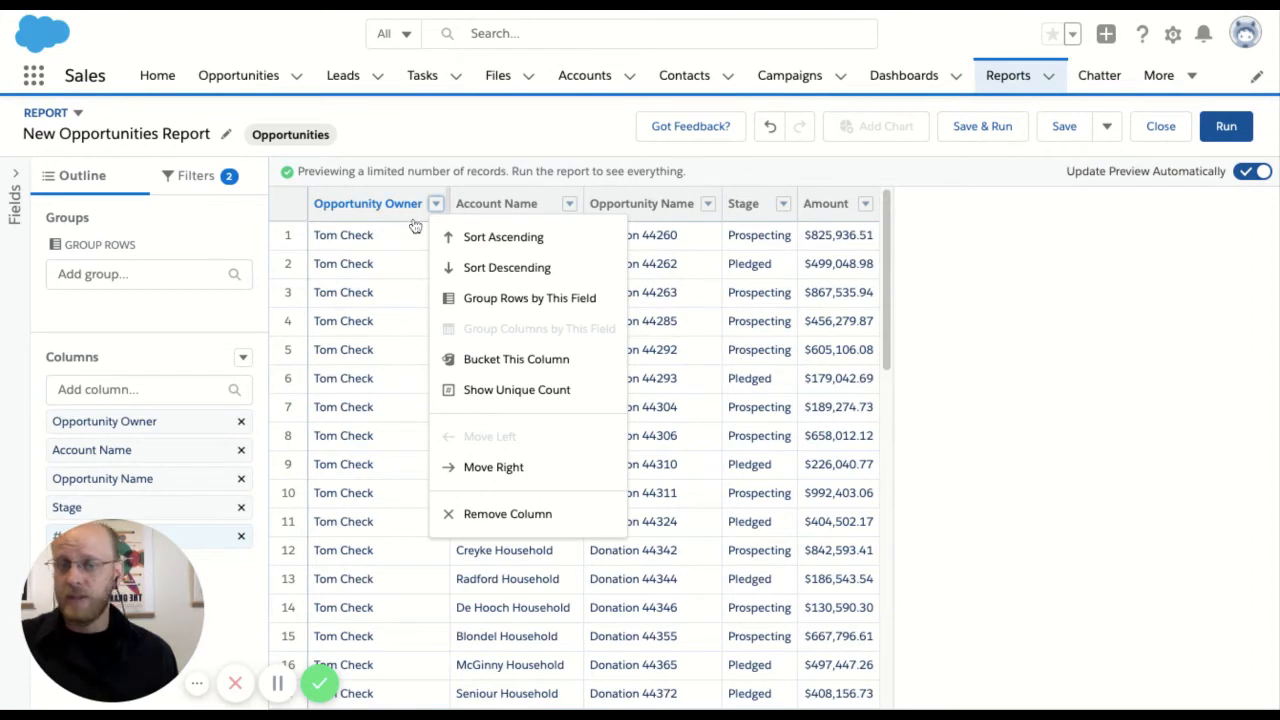
{"action": "left_click", "coordinate": [784, 210]}
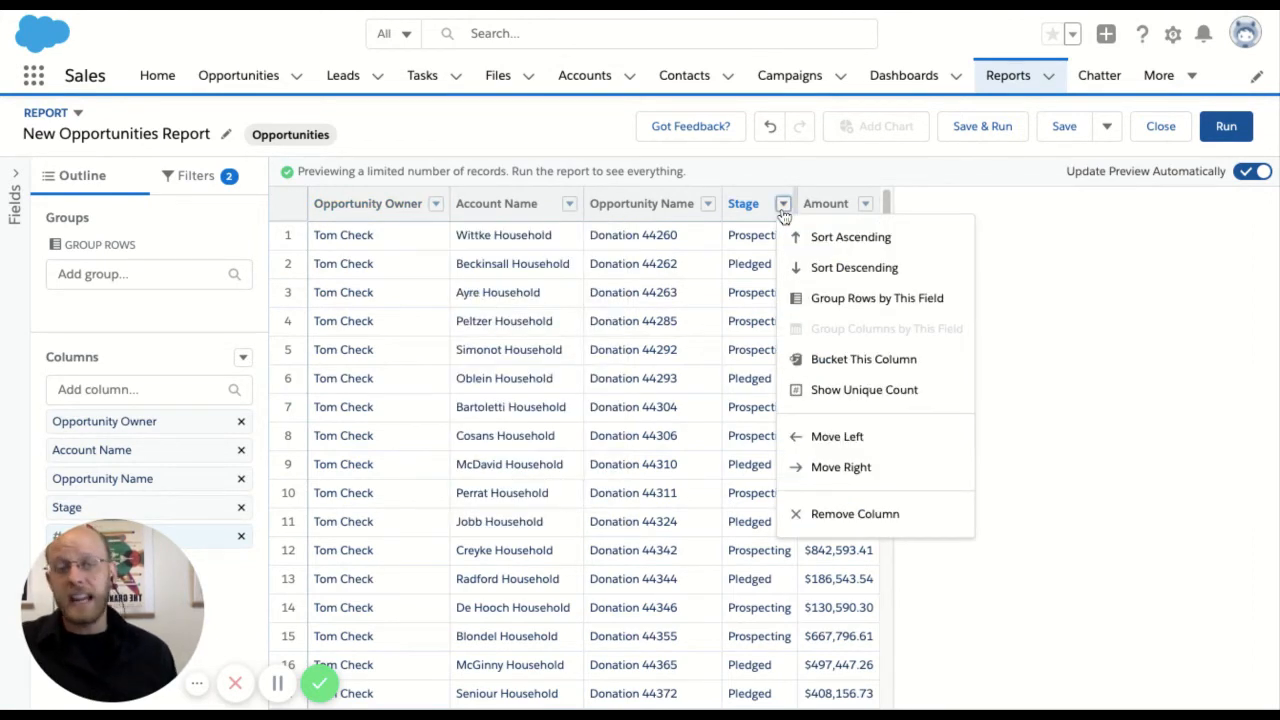
{"action": "left_click", "coordinate": [840, 263]}
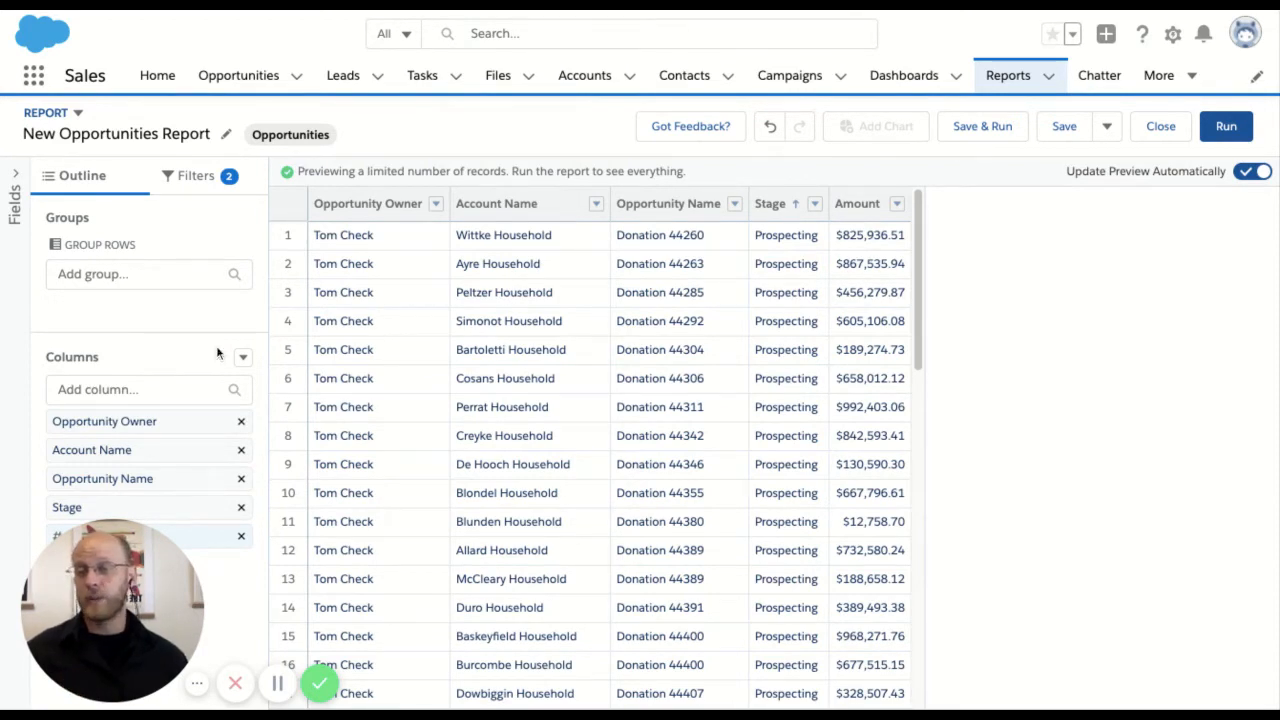
Group the report rows by Stage, with Opportunity Record Type as the second grouping level
{"action": "left_click", "coordinate": [93, 274]}
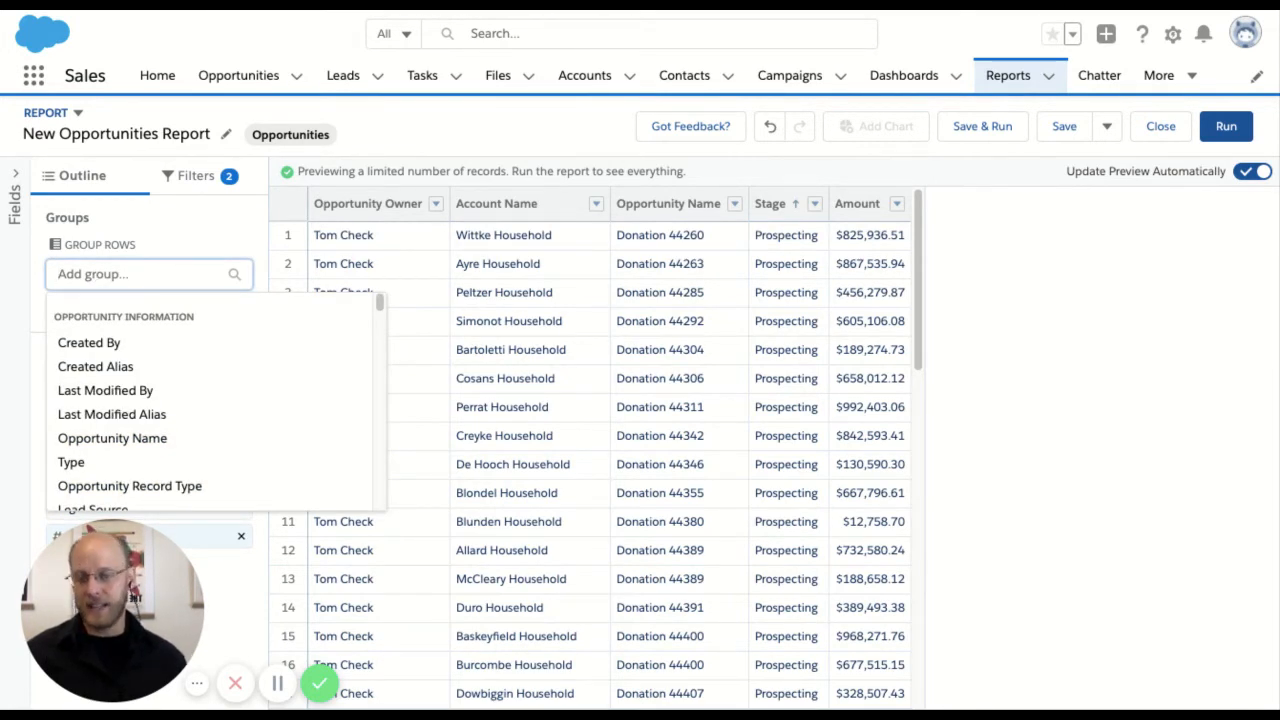
{"action": "type", "text": "stage"}
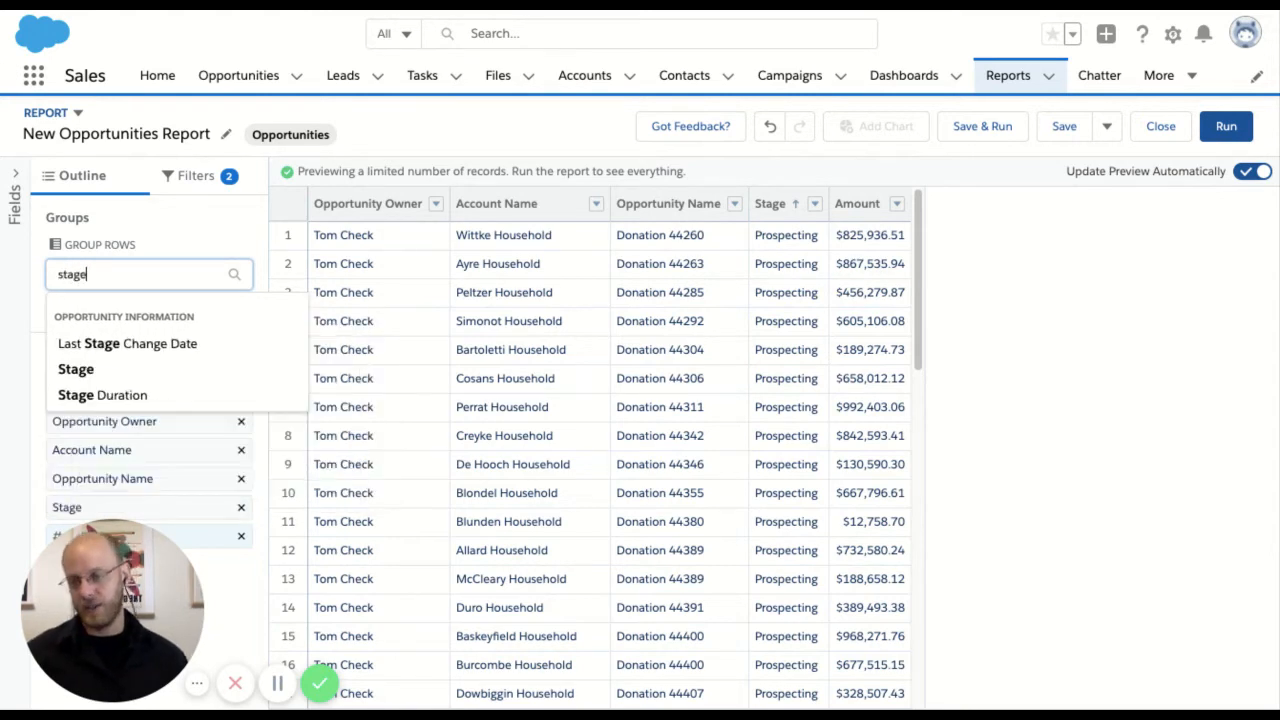
{"action": "left_click", "coordinate": [95, 371]}
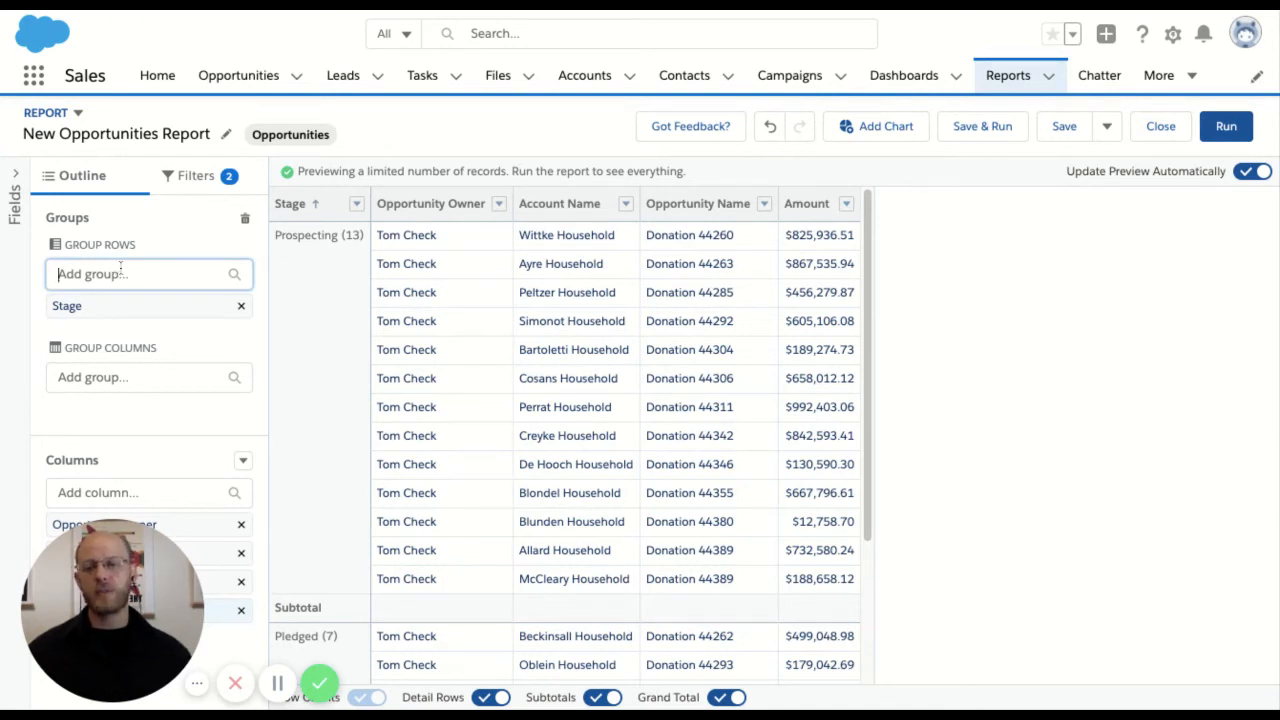
{"action": "left_click", "coordinate": [119, 273]}
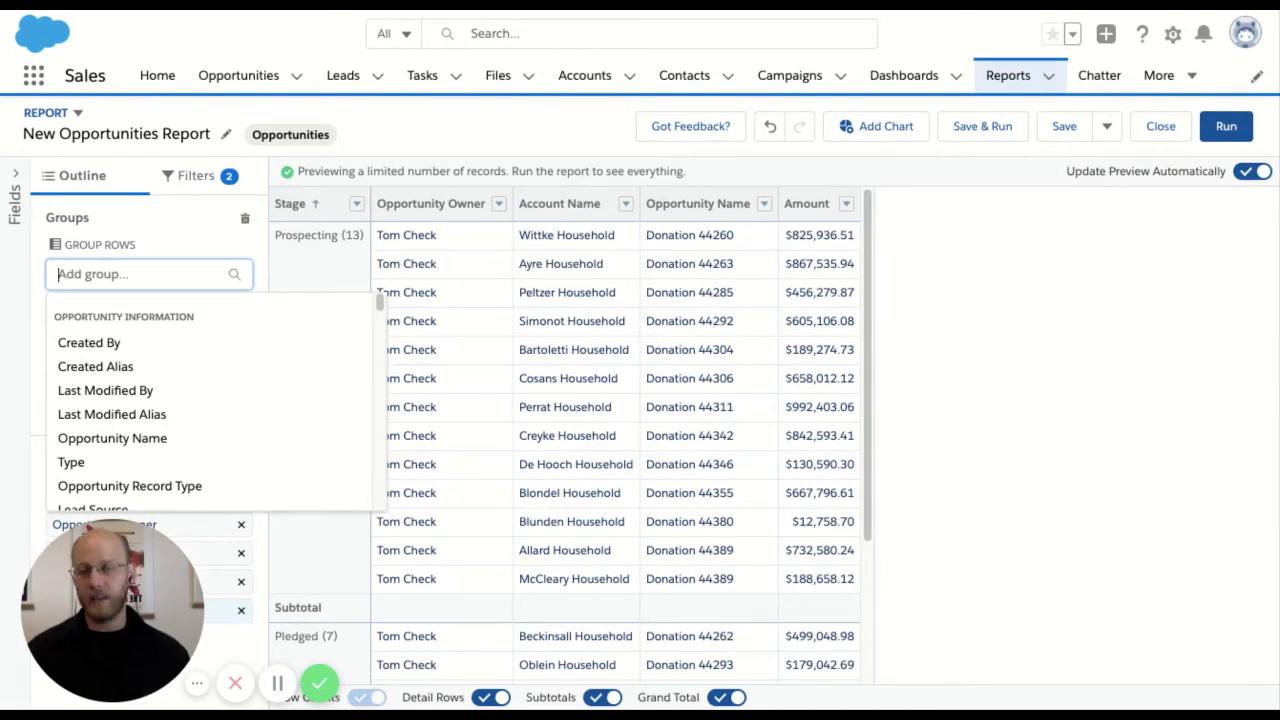
{"action": "type", "text": "oppo"}
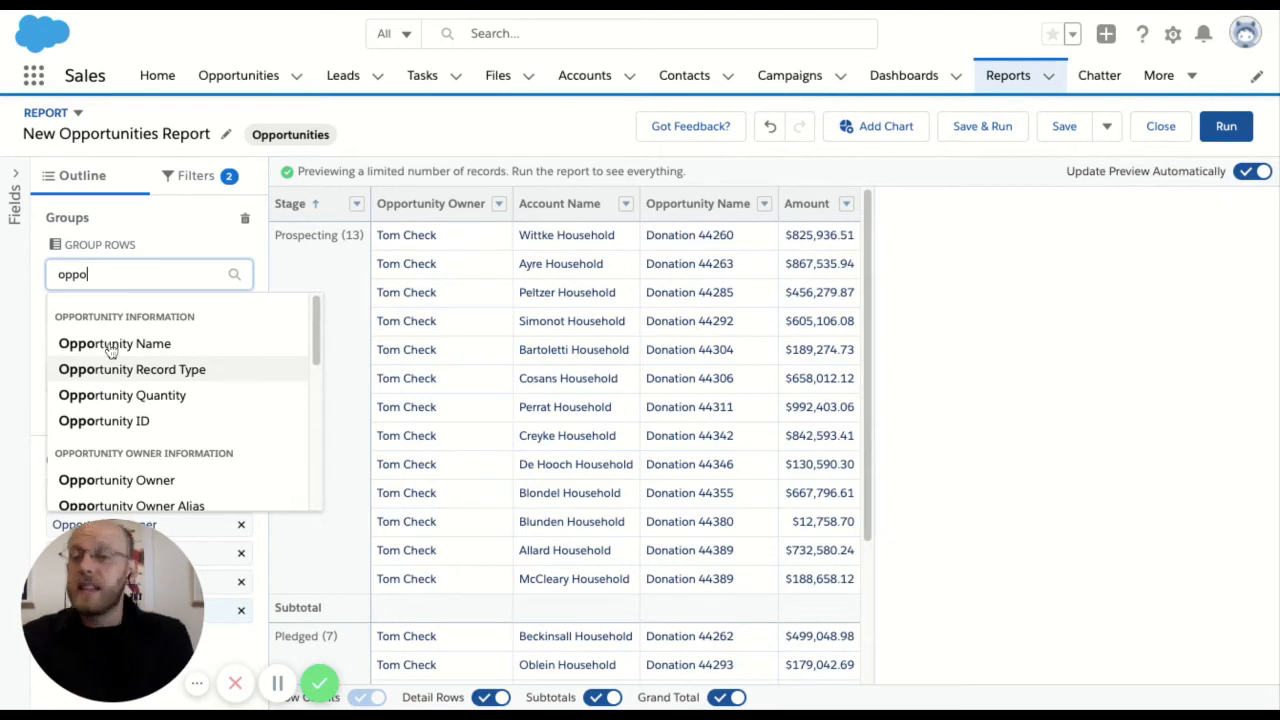
{"action": "left_click", "coordinate": [110, 345]}
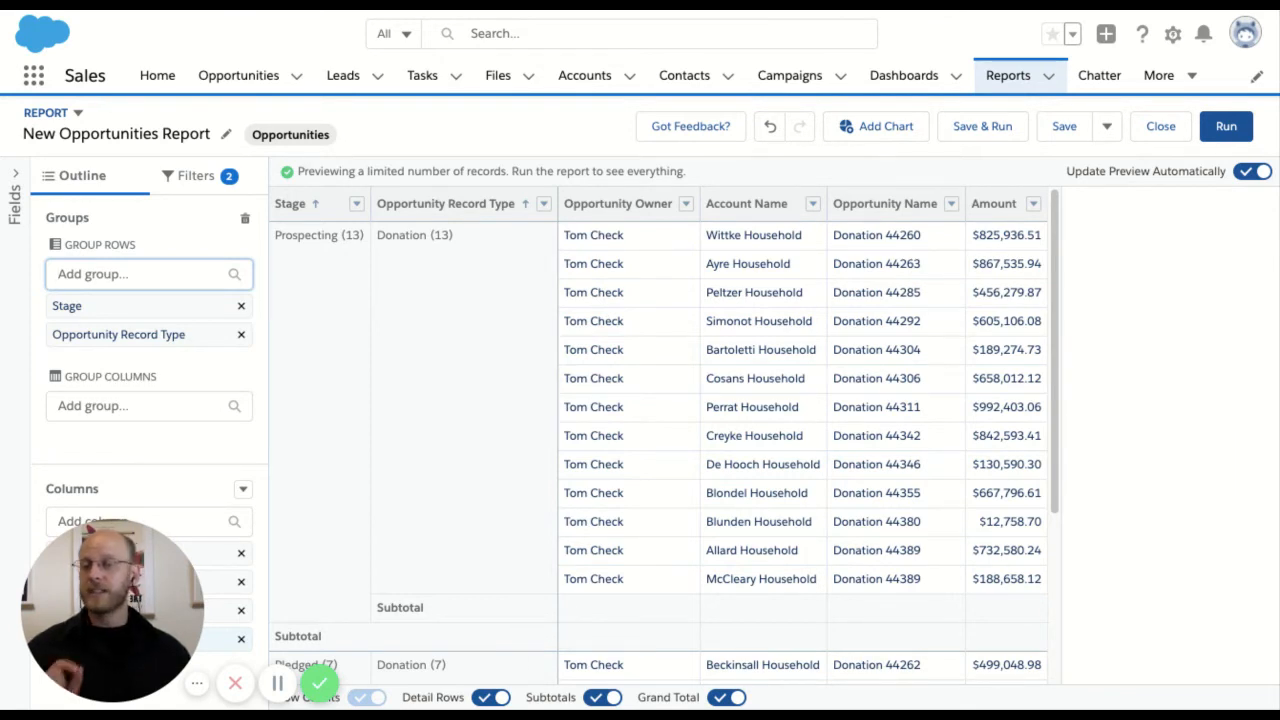
Summarize the Amount column by Sum and hide the report's detail rows
{"action": "left_click", "coordinate": [496, 703]}
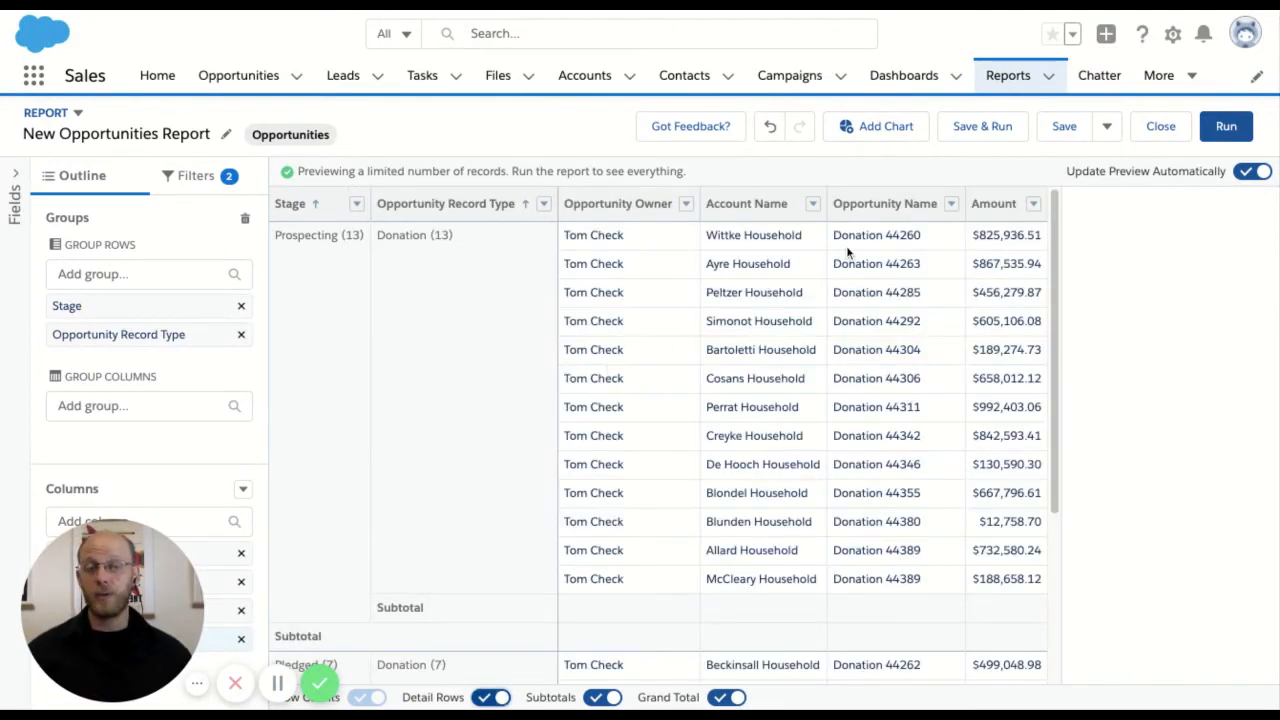
{"action": "left_click", "coordinate": [1033, 205]}
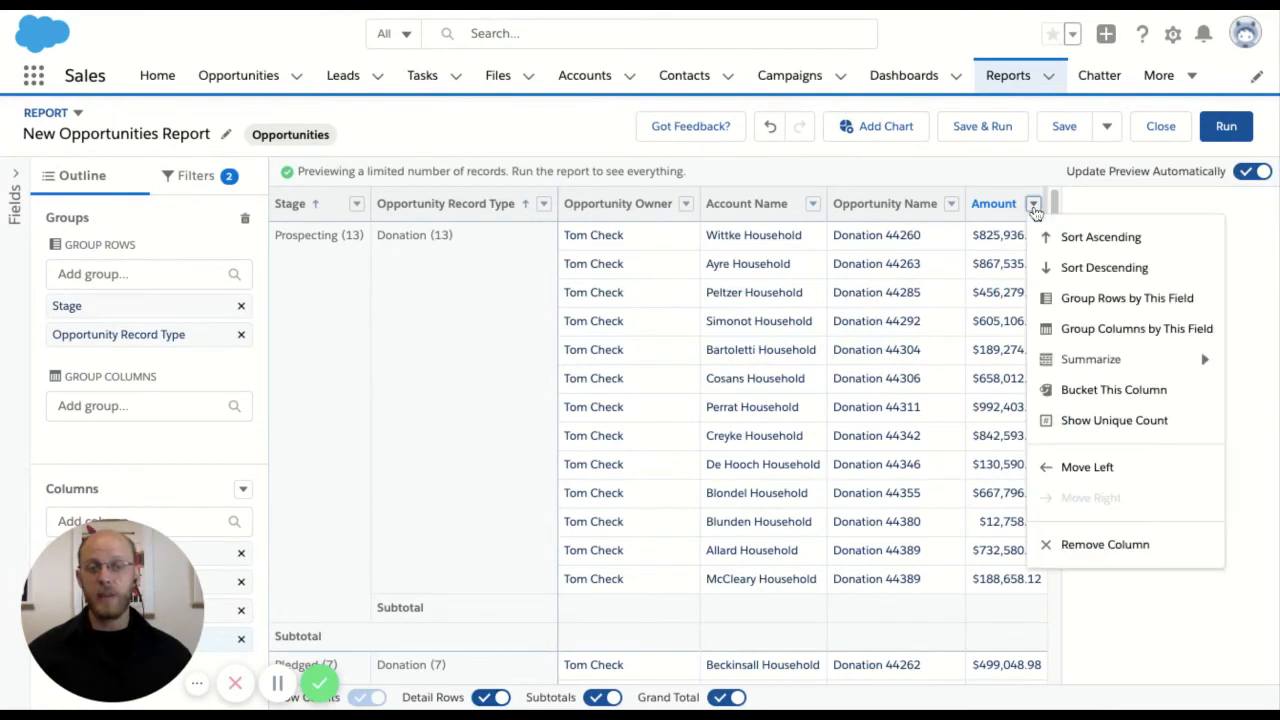
{"action": "mouse_move", "coordinate": [1086, 366]}
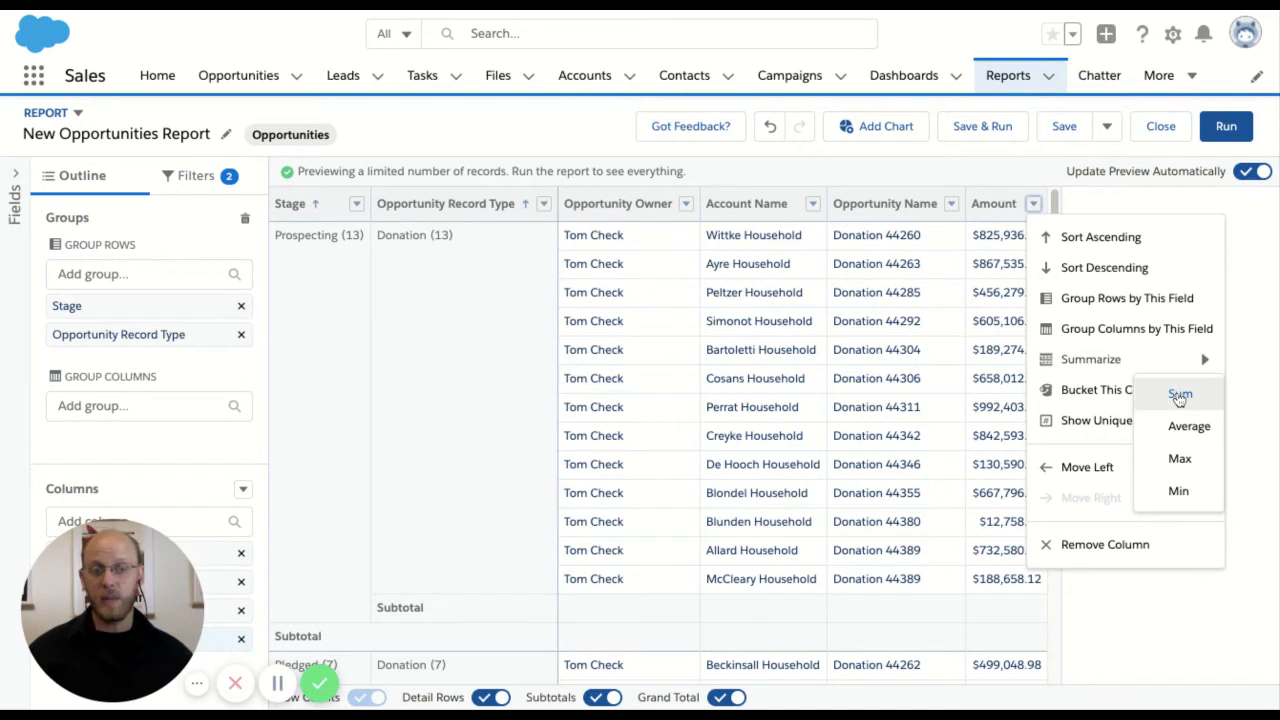
{"action": "left_click", "coordinate": [1180, 393]}
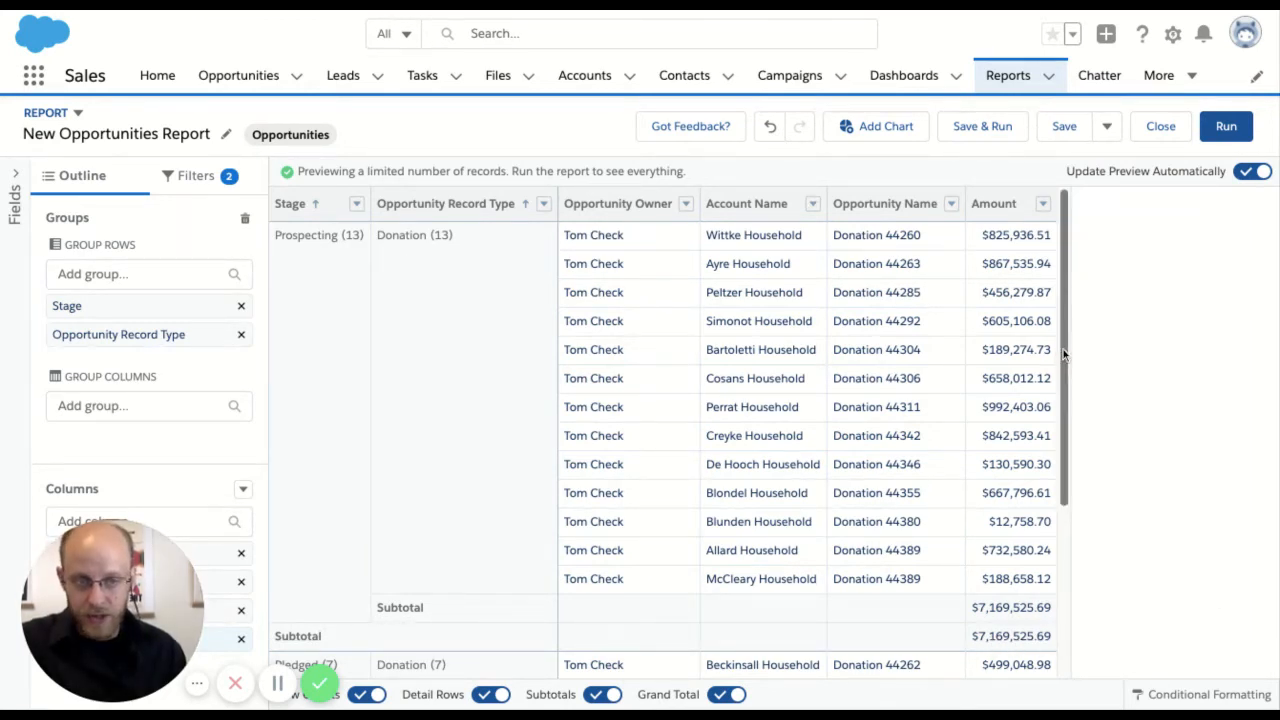
{"action": "scroll", "coordinate": [1060, 352], "scroll_direction": "down", "scroll_amount": 3}
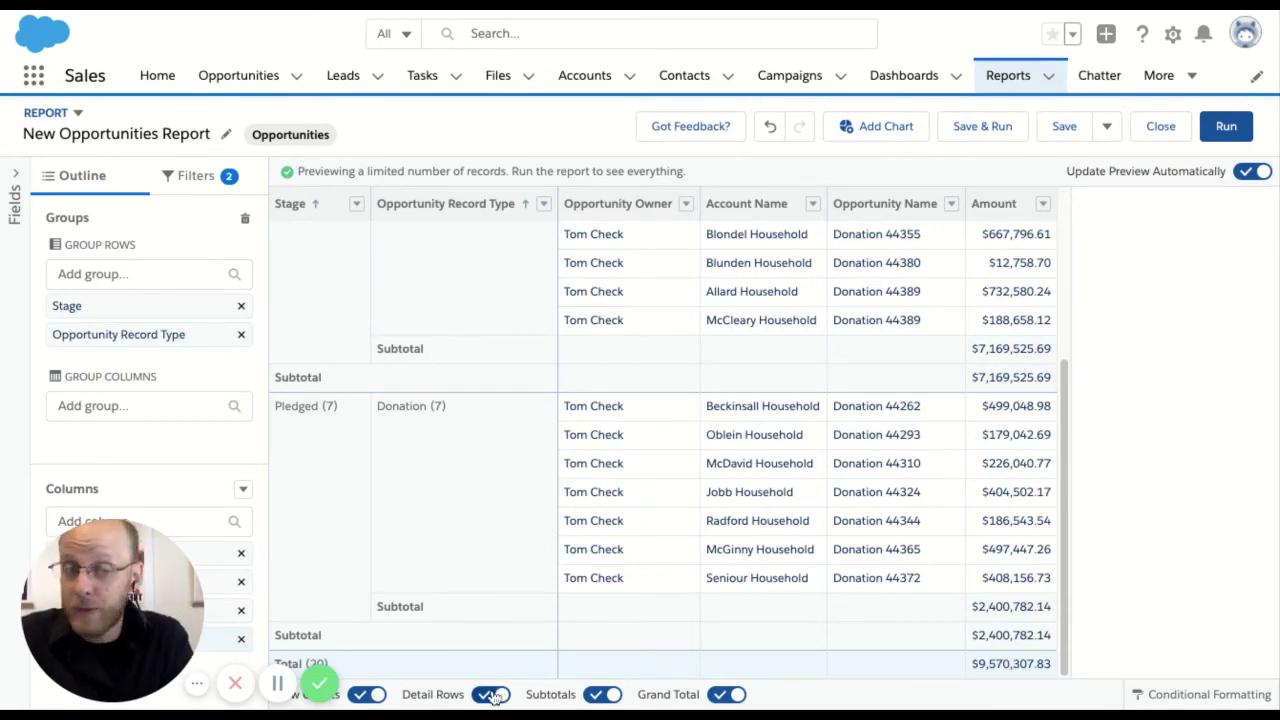
{"action": "left_click", "coordinate": [491, 695]}
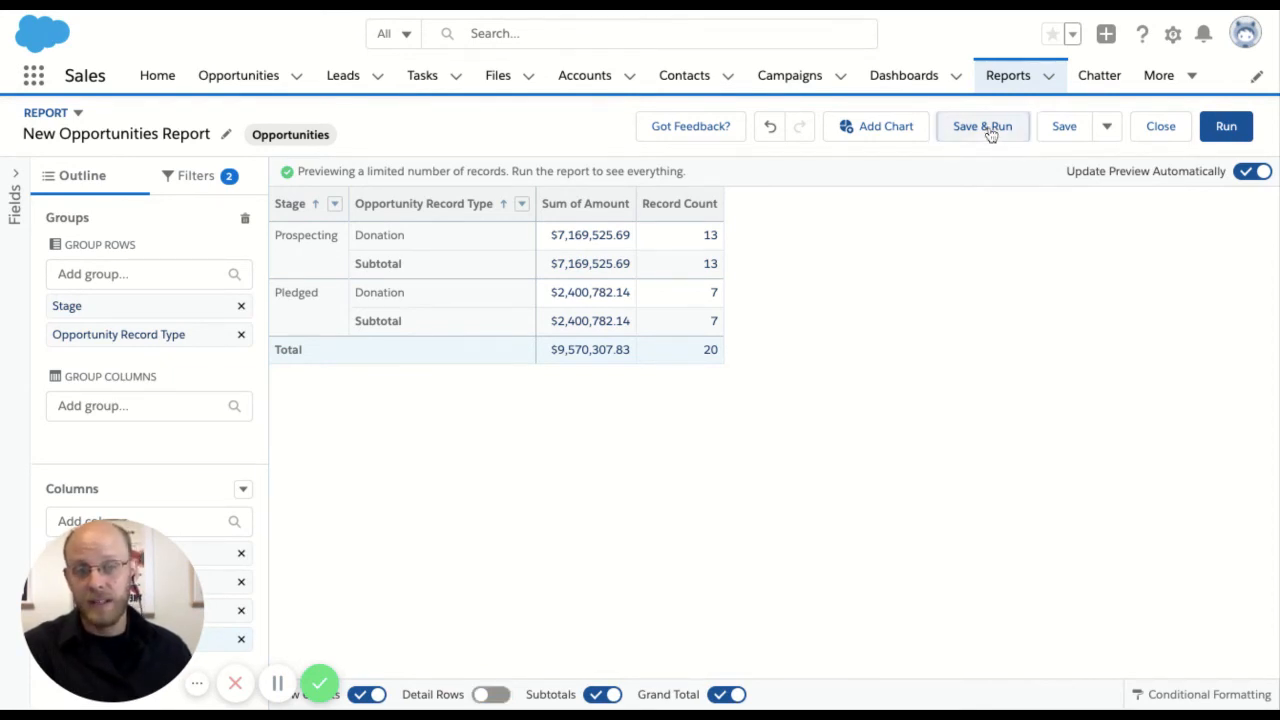
Start saving and running the report, naming it "Open Opportunities above $10,000" and letting the unique name be generated automatically
{"action": "left_click", "coordinate": [989, 131]}
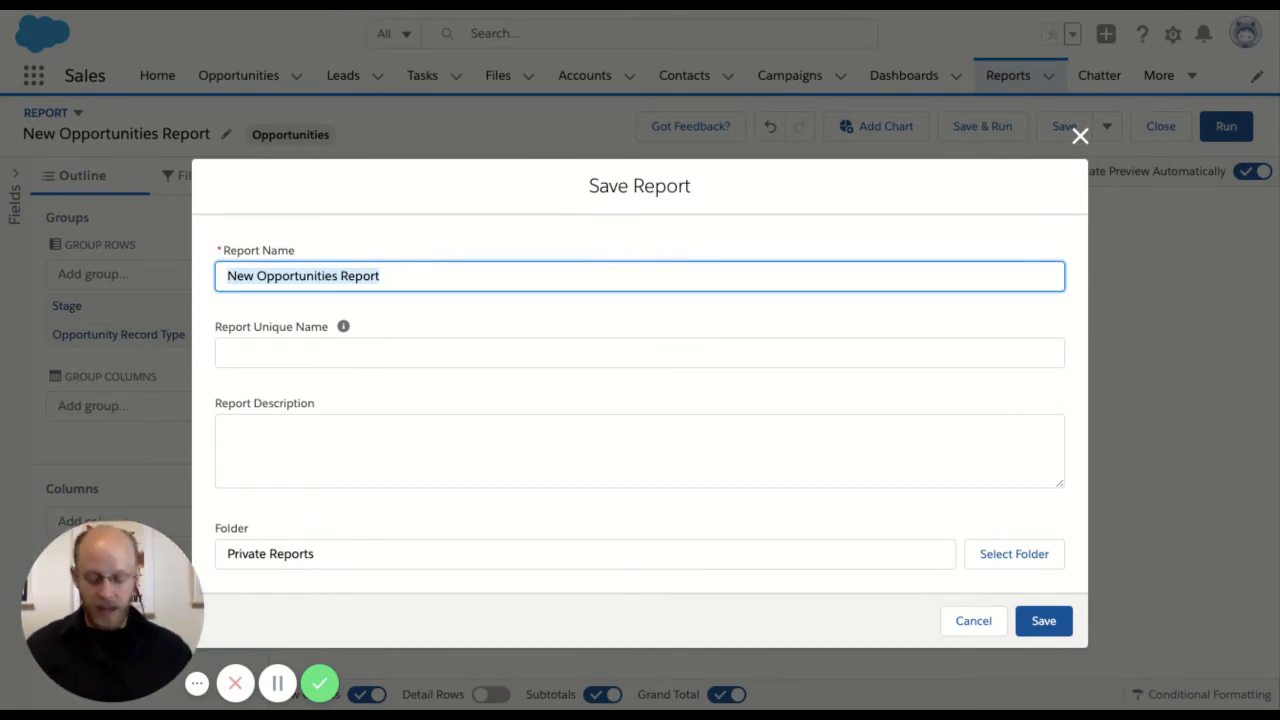
{"action": "type", "text": "Opportutnies"}
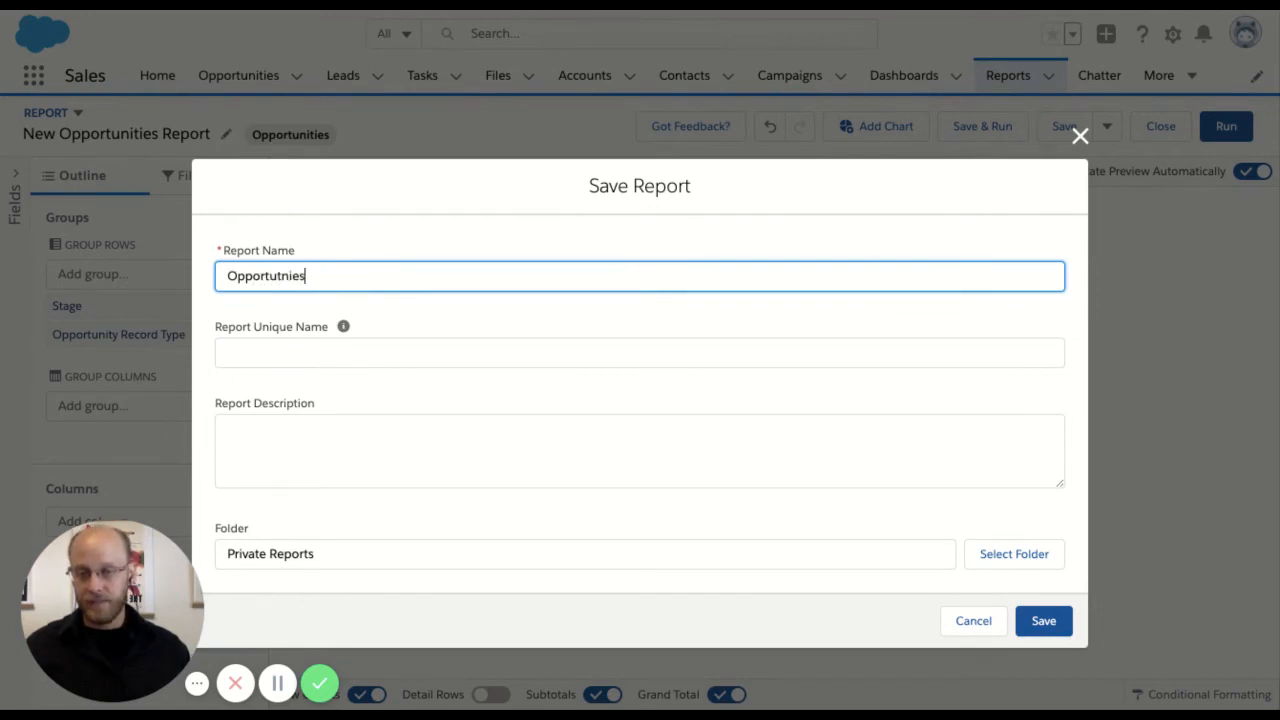
{"action": "key", "text": "ctrl+a"}
{"action": "key", "text": "BackSpace"}
{"action": "type", "text": "Open "}
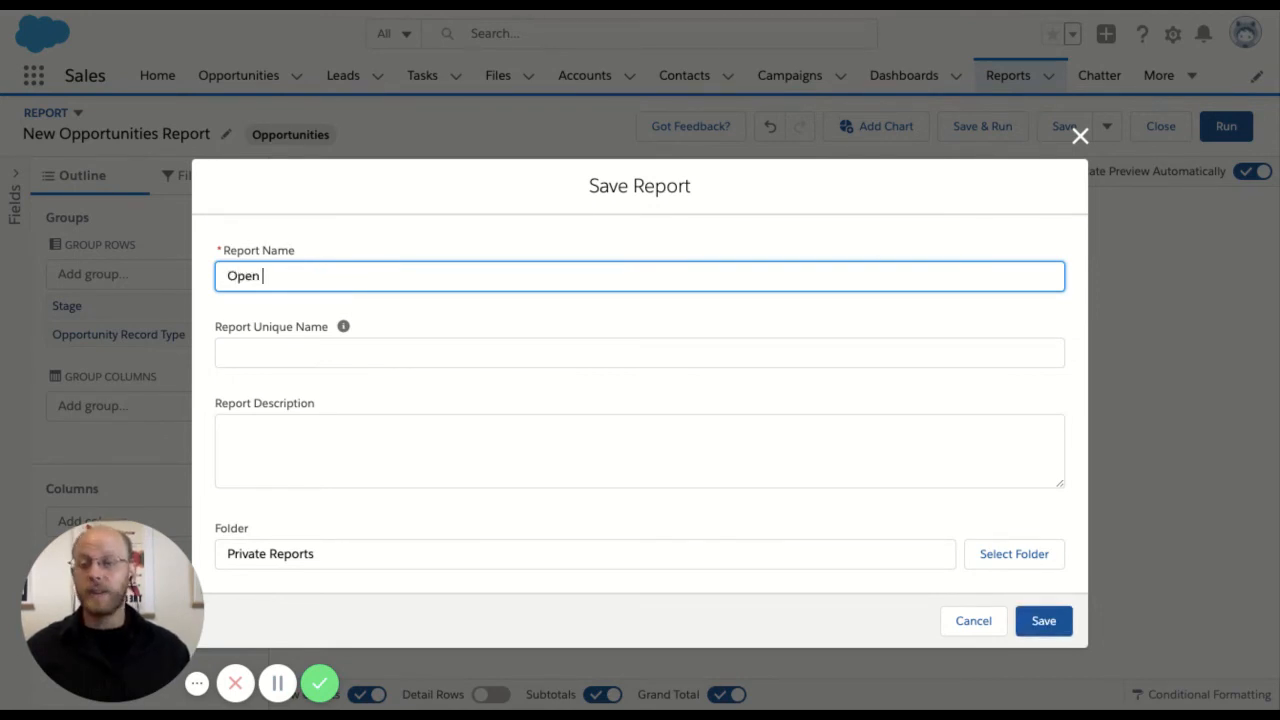
{"action": "type", "text": "Opportunities a"}
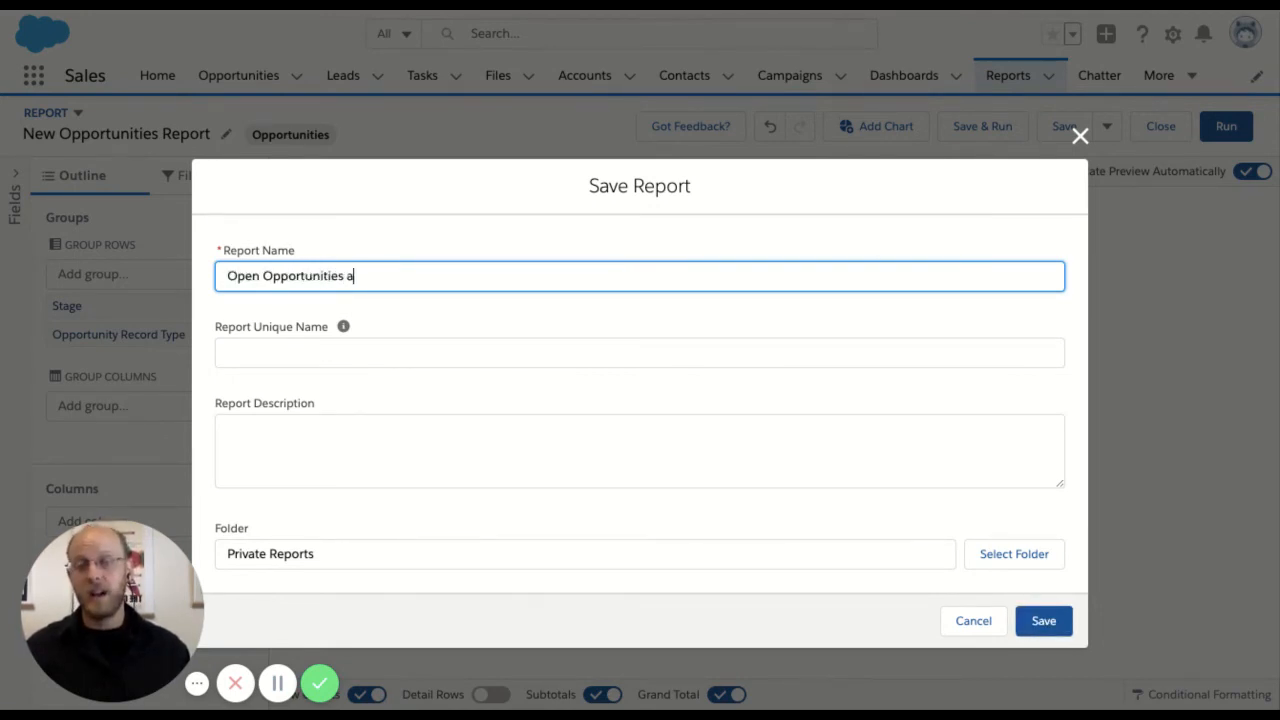
{"action": "type", "text": "bove $10"}
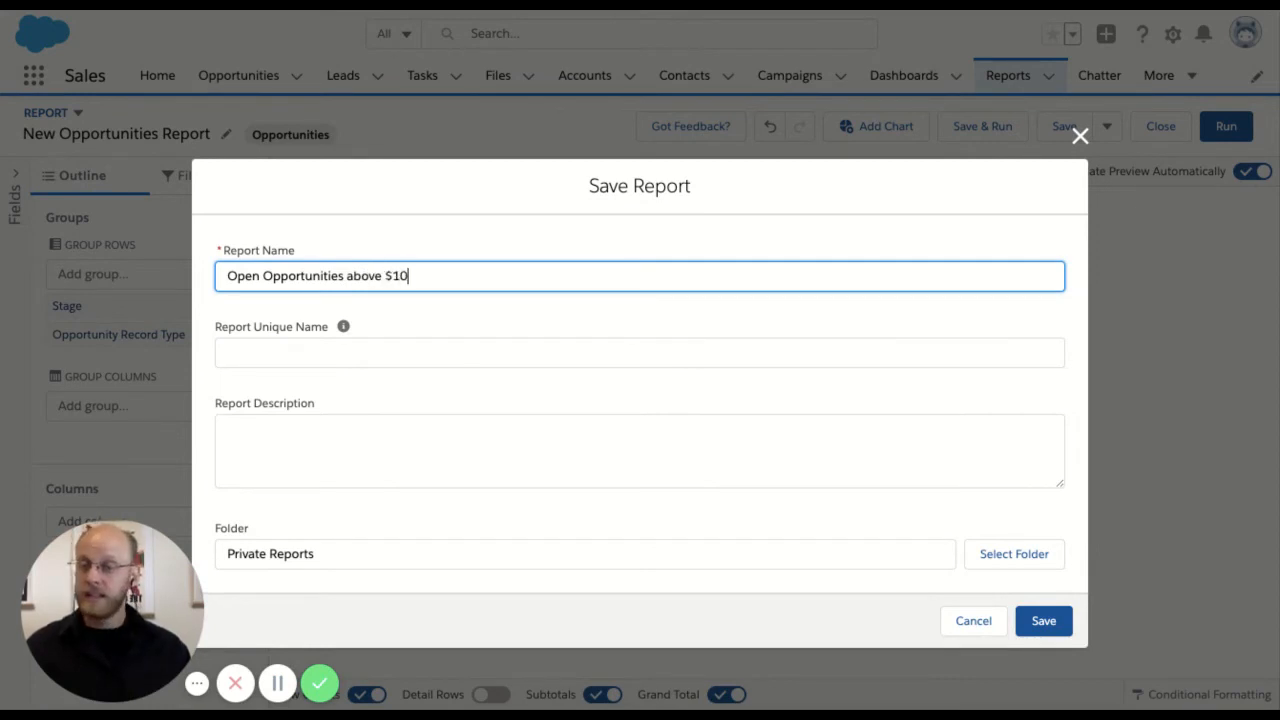
{"action": "type", "text": ",000"}
{"action": "left_click", "coordinate": [343, 326]}
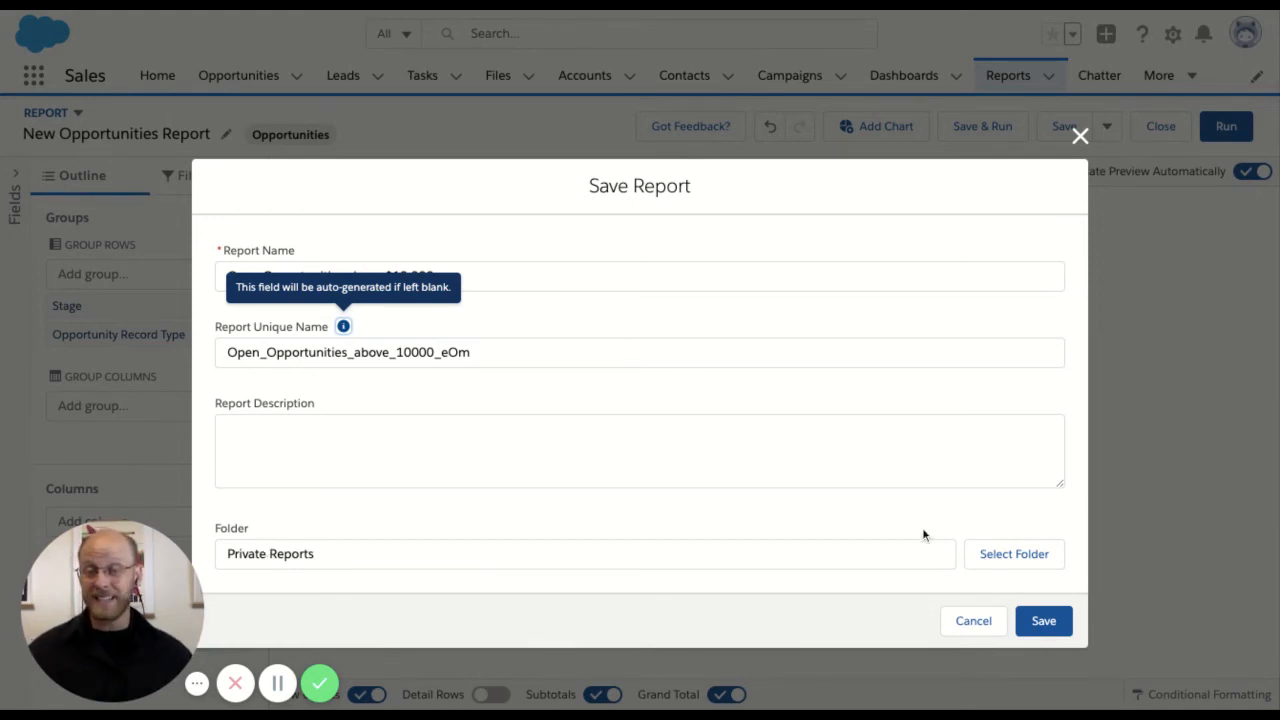
Create a report folder labelled "Development Reports" with the unique name DevelopmentReports, and save the report into it
{"action": "left_click", "coordinate": [993, 554]}
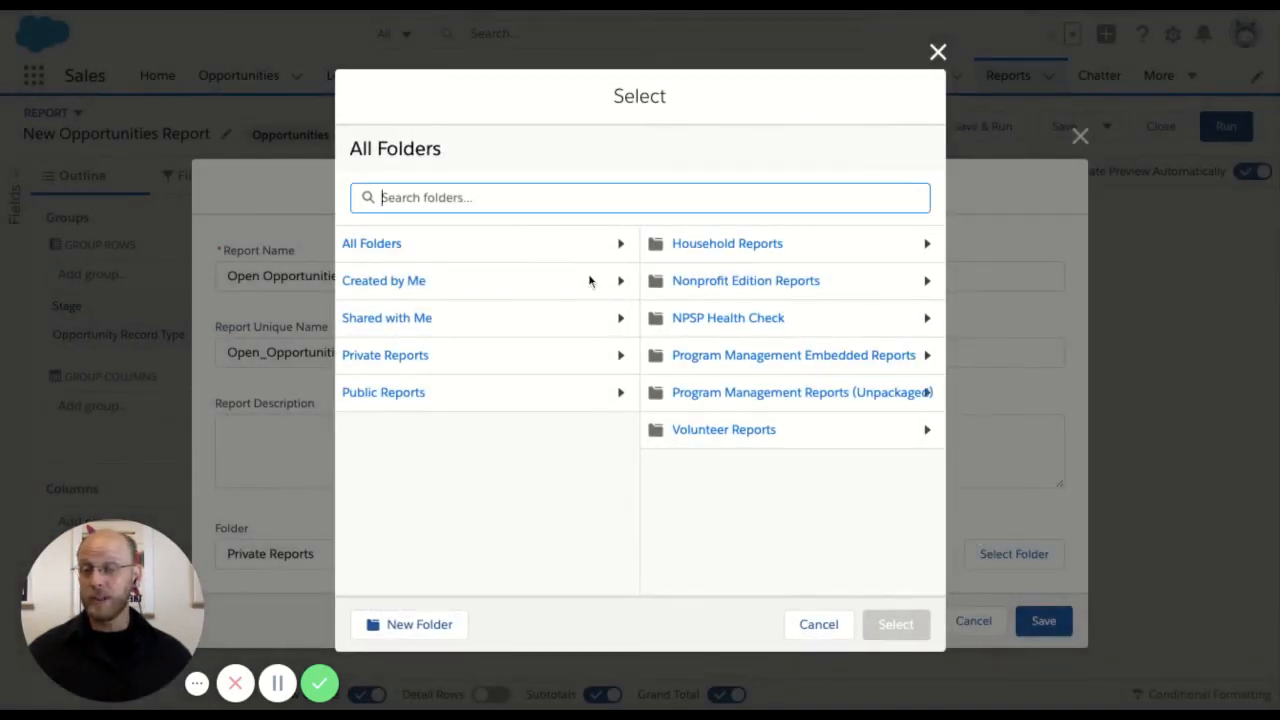
{"action": "left_click", "coordinate": [424, 624]}
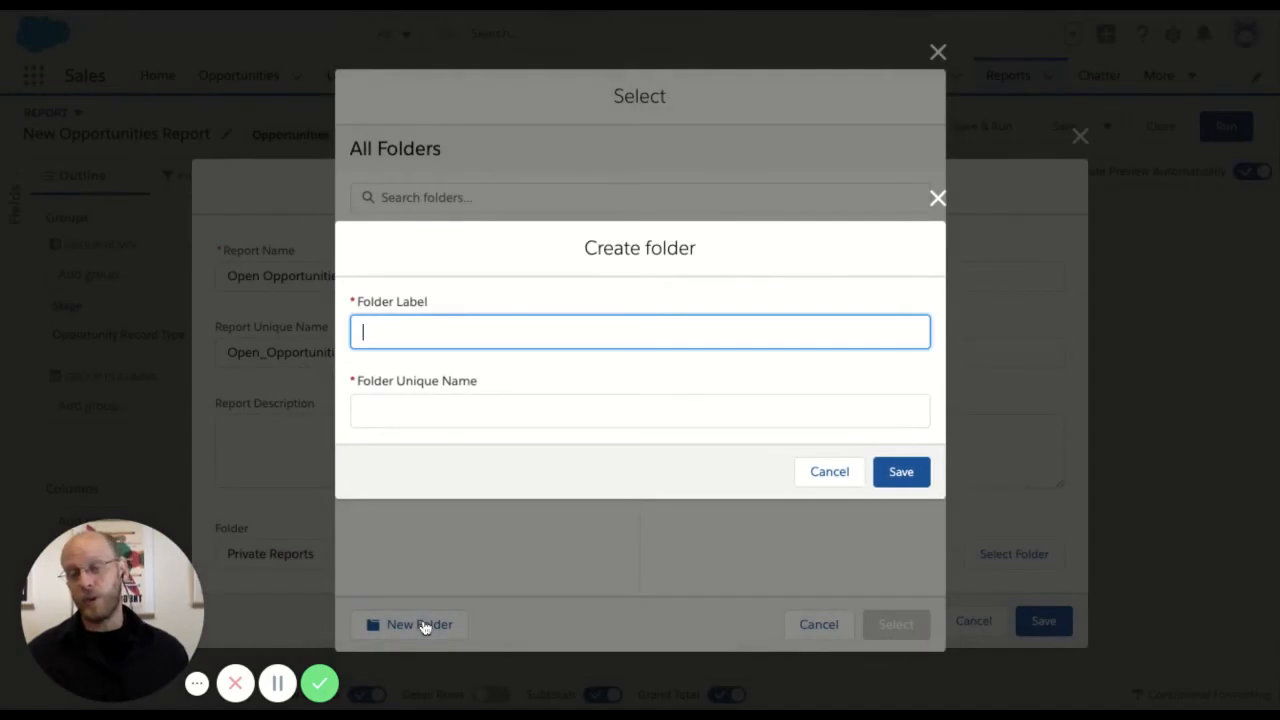
{"action": "type", "text": "Development"}
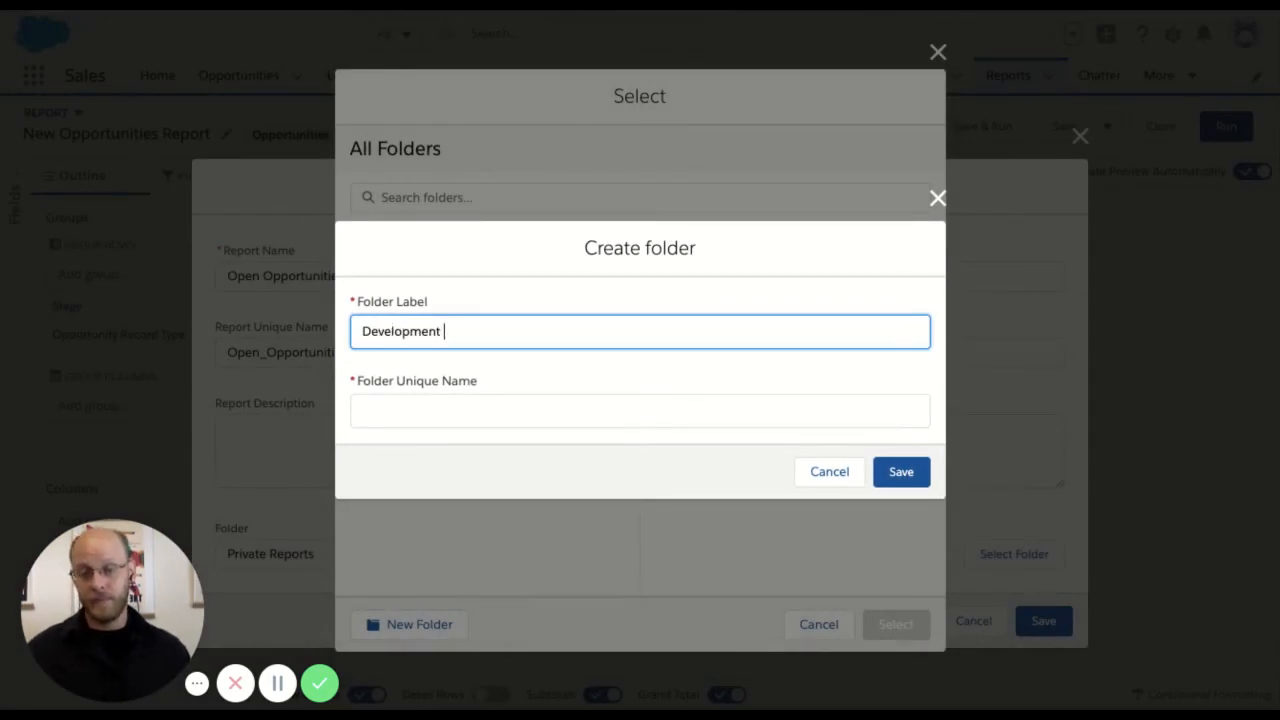
{"action": "type", "text": " Reports"}
{"action": "key", "text": "Tab"}
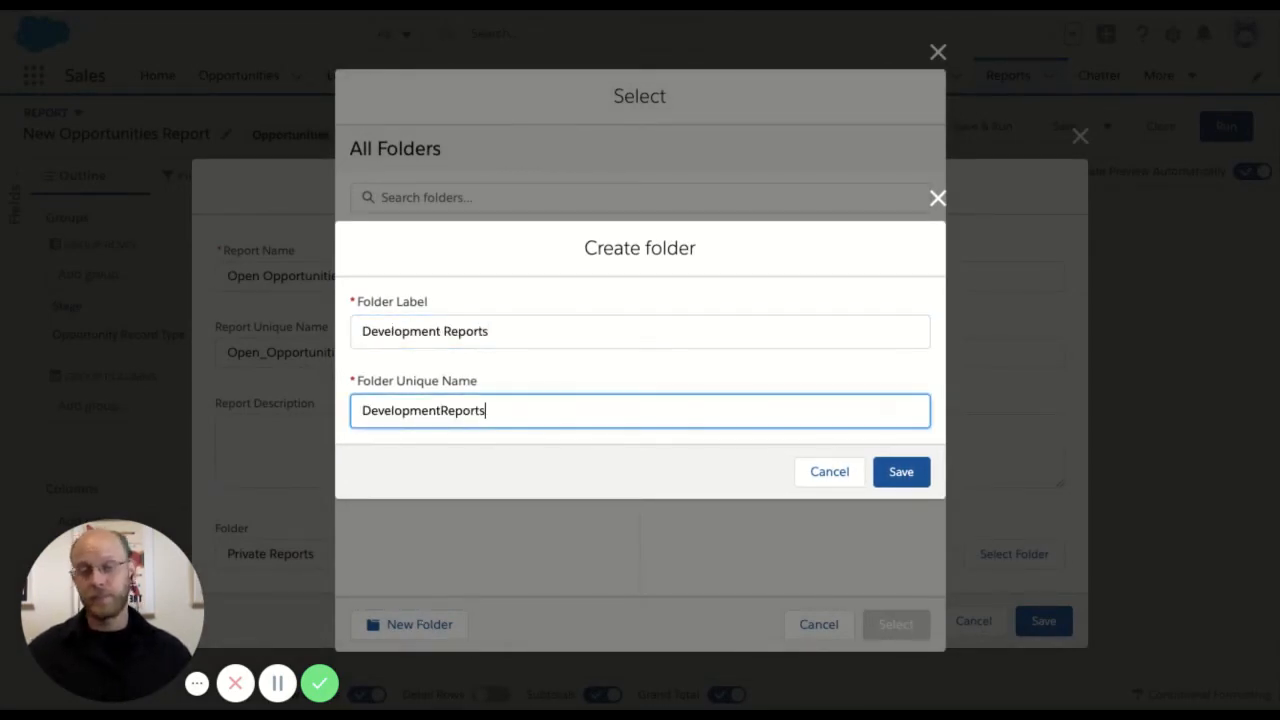
{"action": "left_click", "coordinate": [896, 475]}
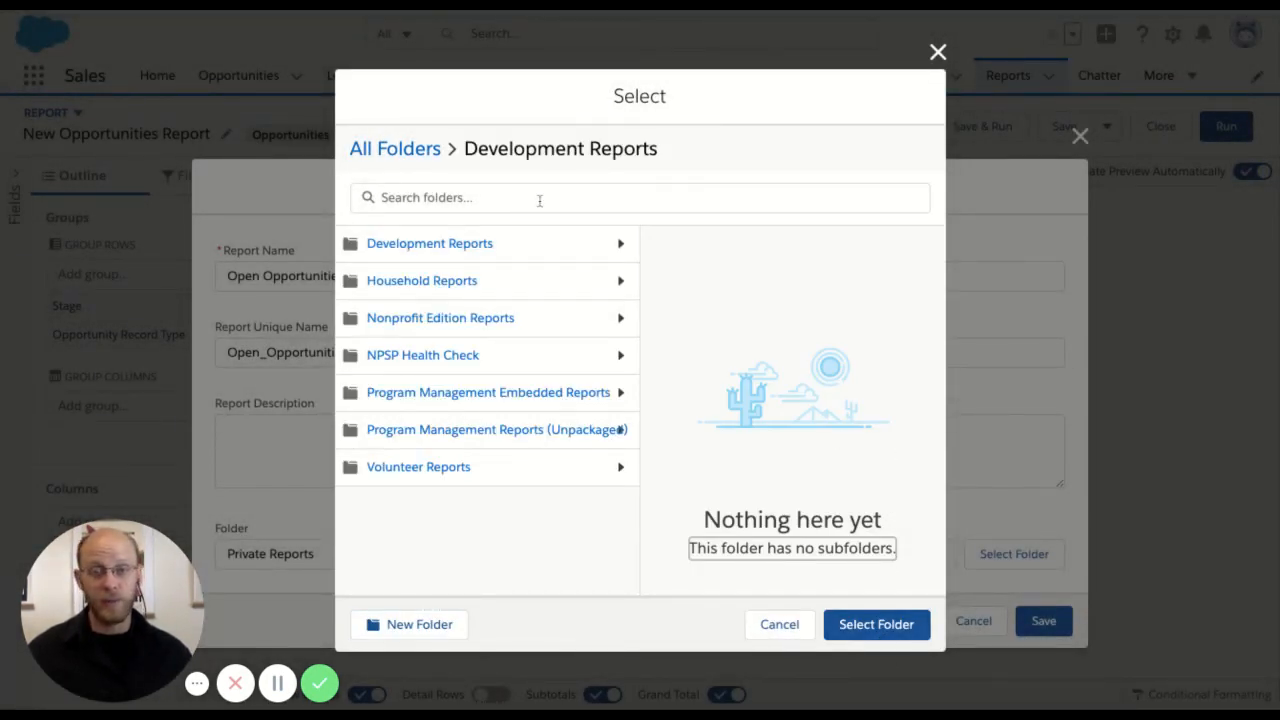
{"action": "left_click", "coordinate": [868, 628]}
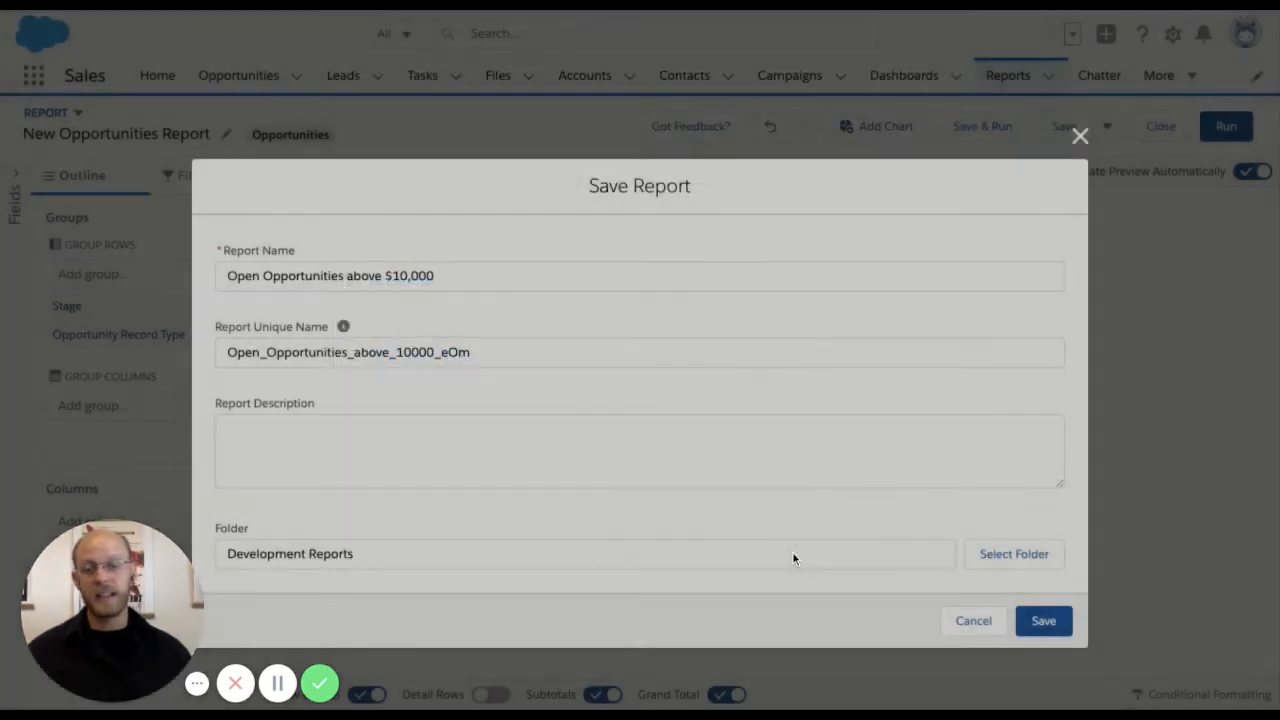
{"action": "left_click", "coordinate": [1045, 630]}
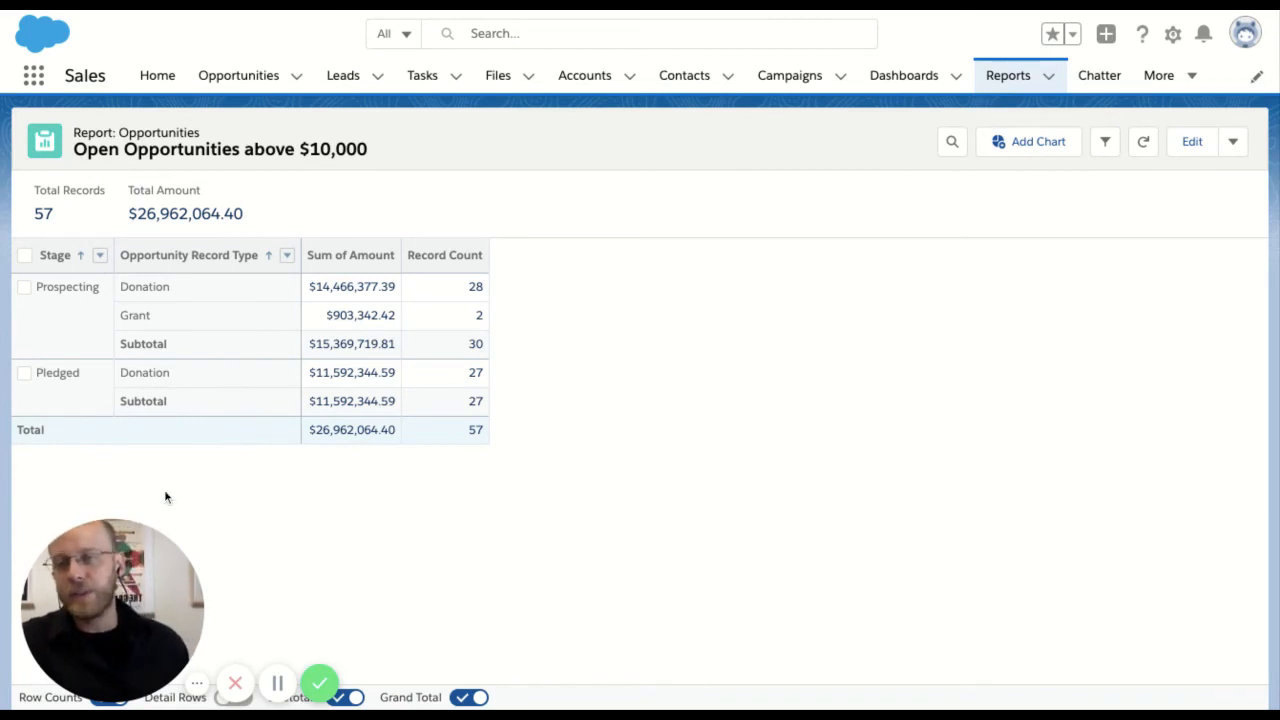
Examine the report's overall totals and the record counts for each stage and opportunity record type
{"action": "double_click", "coordinate": [28, 213]}
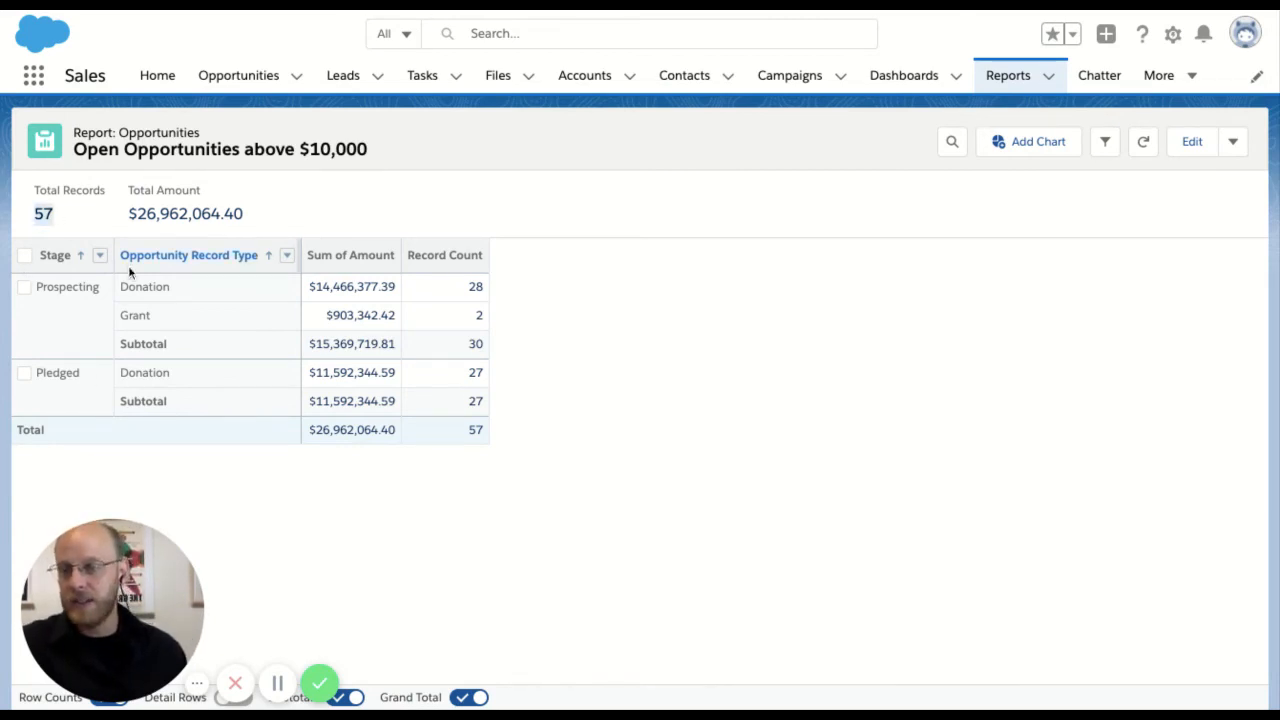
{"action": "left_click_drag", "start_coordinate": [127, 214], "coordinate": [242, 214]}
{"action": "left_click", "coordinate": [760, 421]}
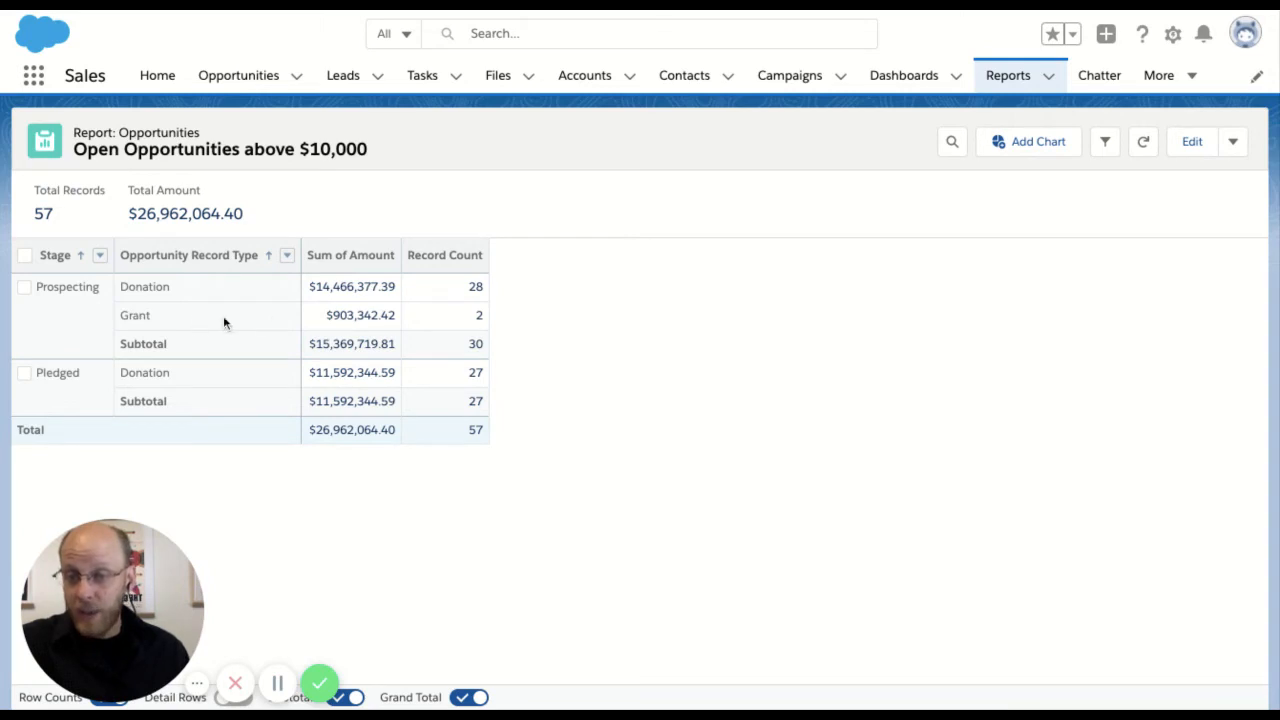
{"action": "left_click", "coordinate": [462, 315]}
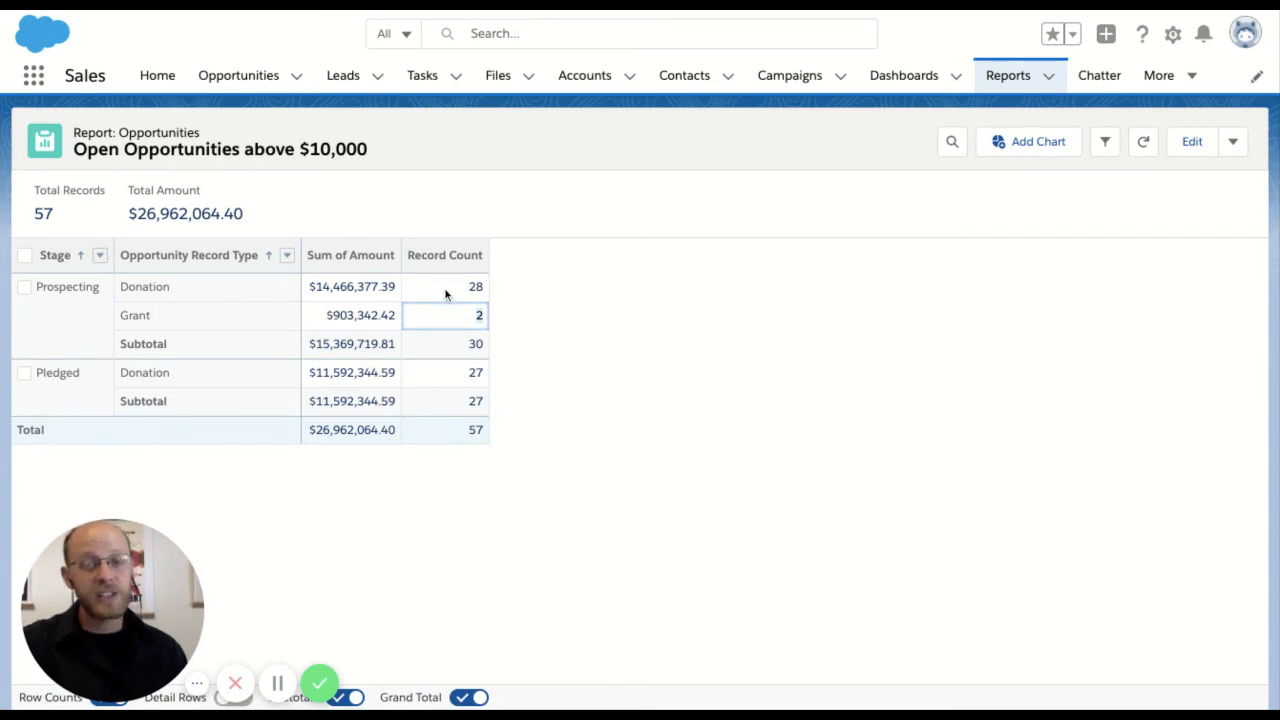
{"action": "left_click", "coordinate": [448, 286]}
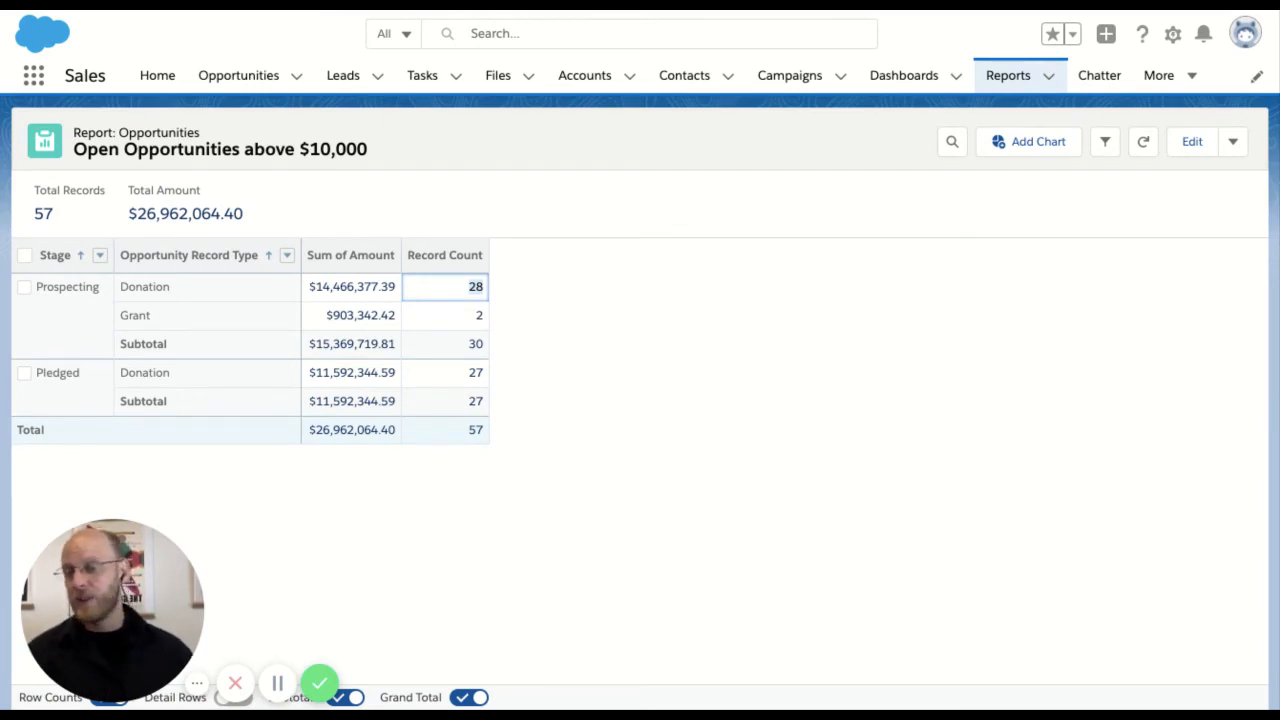
{"action": "left_click", "coordinate": [462, 379]}
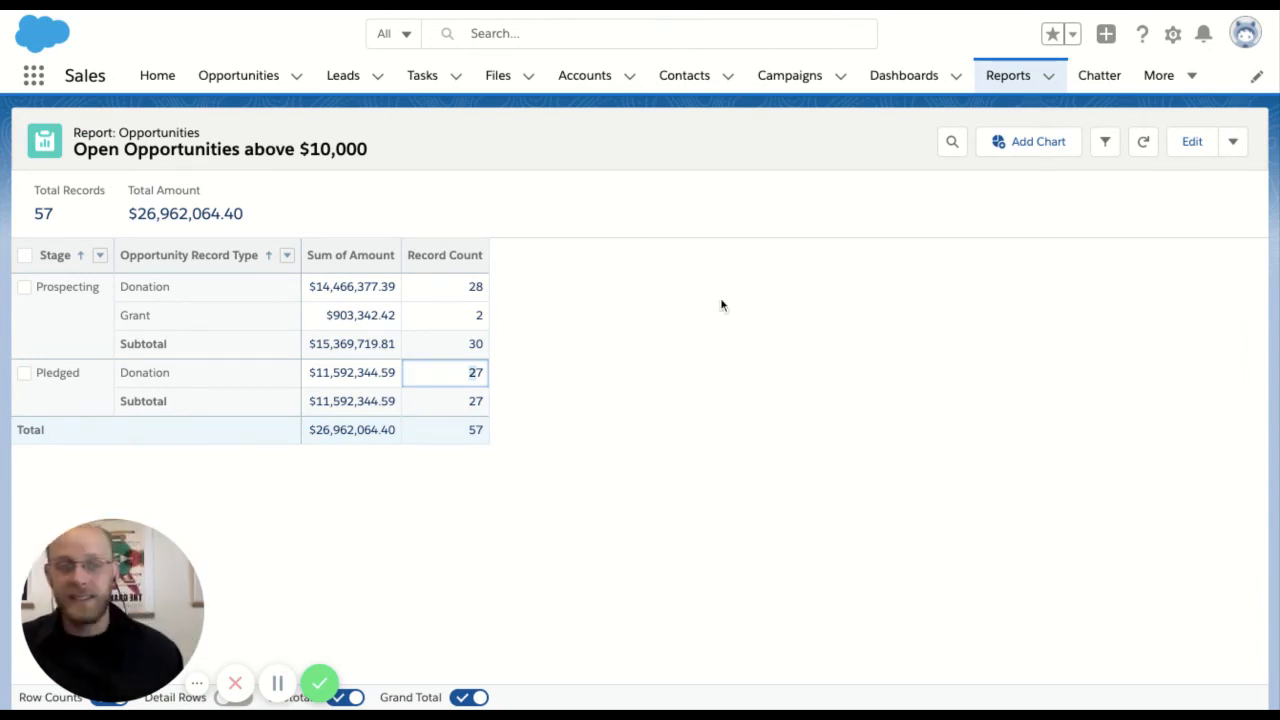
Open the "Open Opportunities above $10,000" report from the Development Reports folder among all report folders
{"action": "left_click", "coordinate": [1010, 78]}
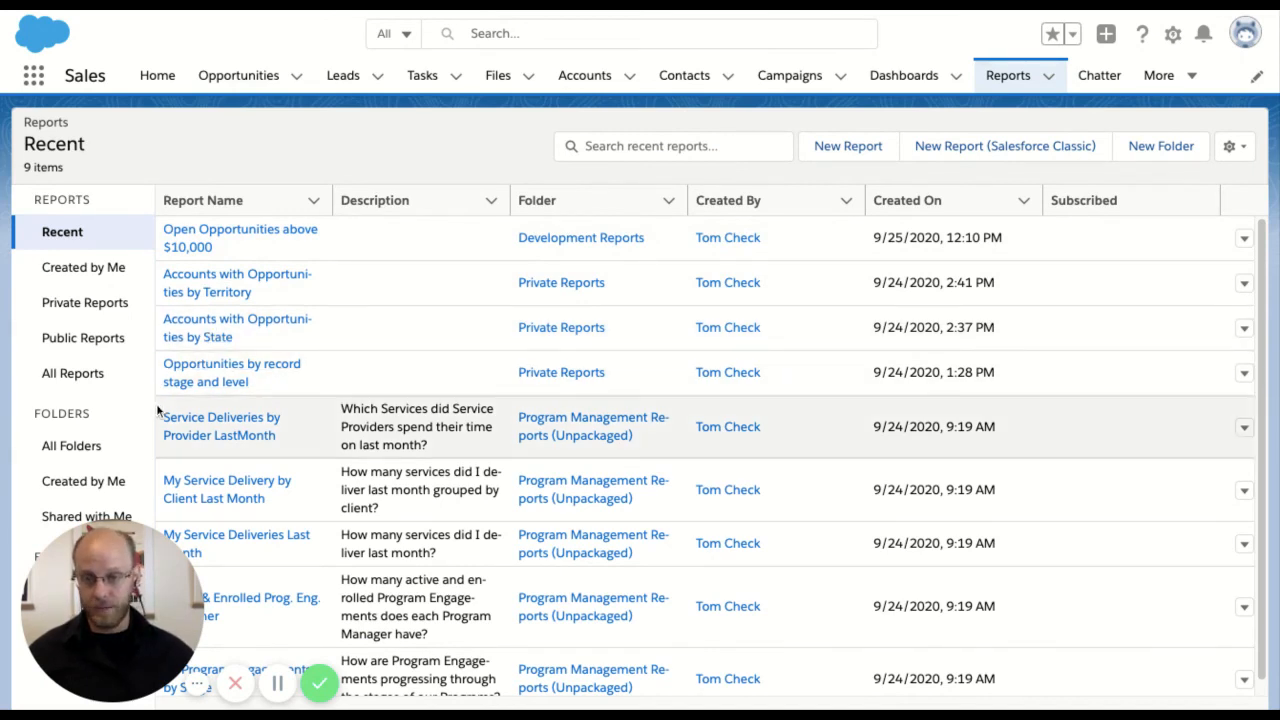
{"action": "left_click", "coordinate": [84, 456]}
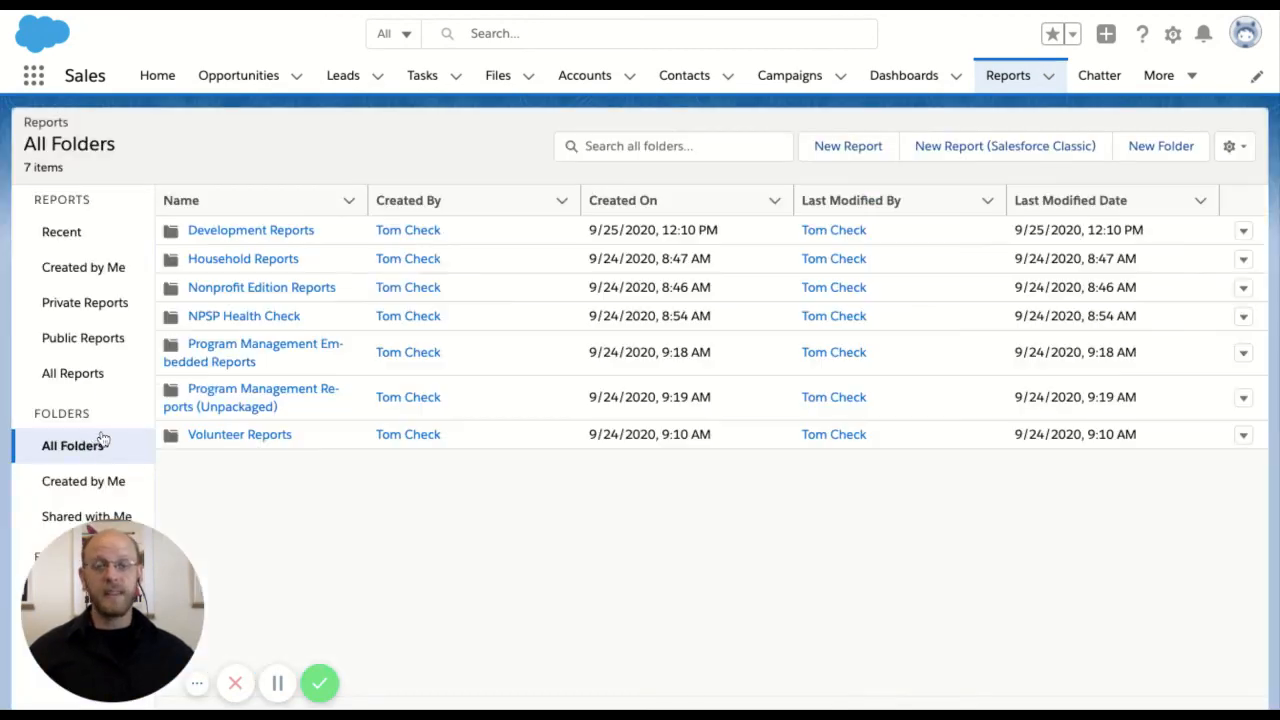
{"action": "left_click", "coordinate": [207, 233]}
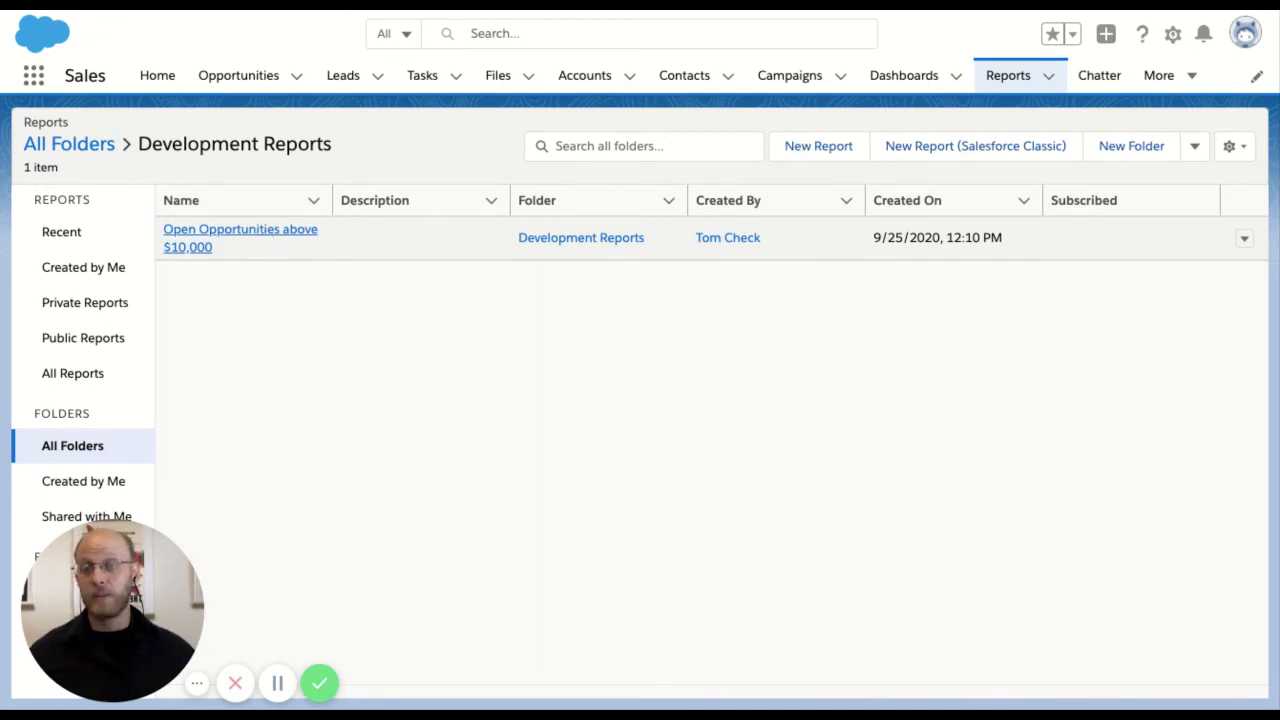
{"action": "left_click", "coordinate": [292, 238]}
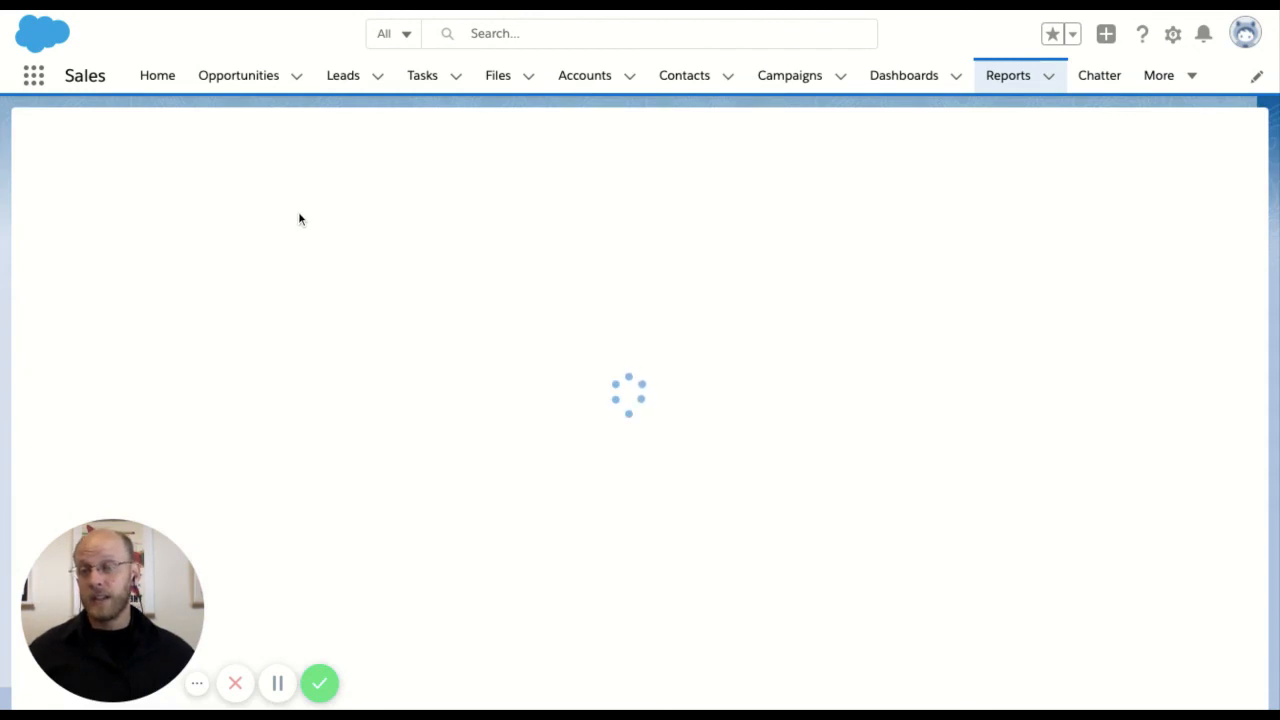